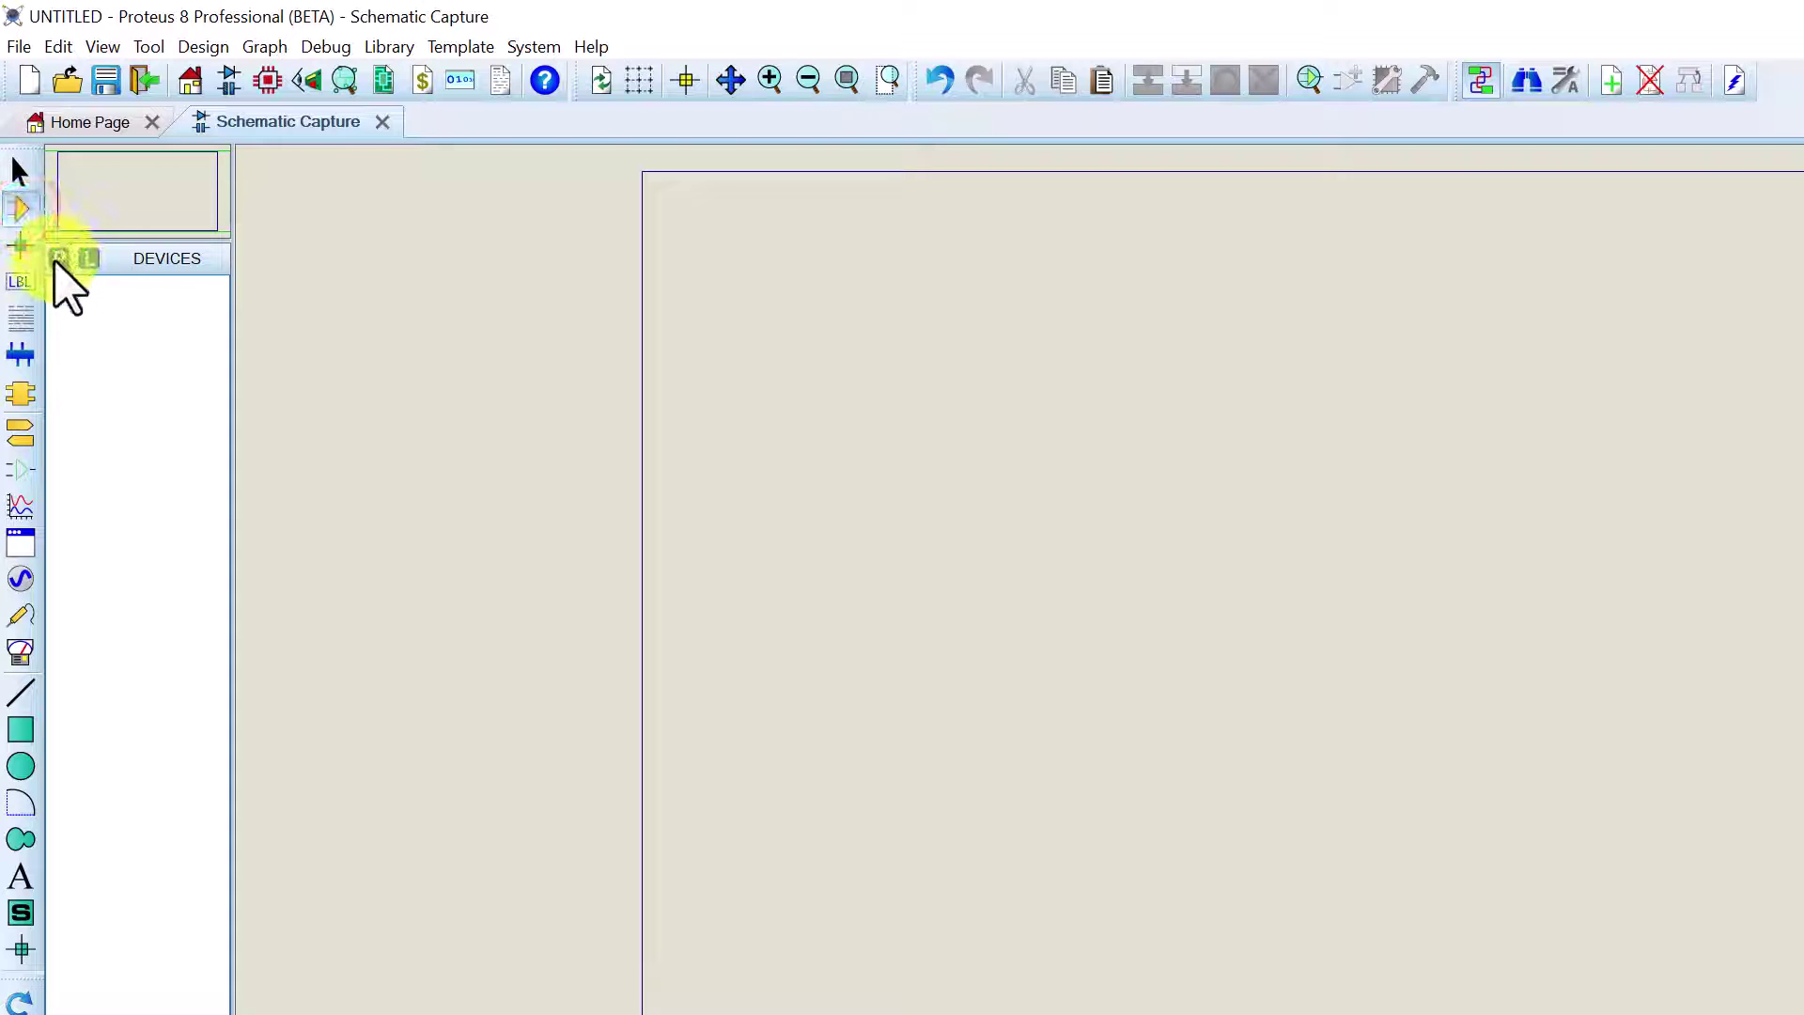
# Pick the 1N4001 from the DIODE library and place it on the sheet as D1
pyautogui.click(58, 259)
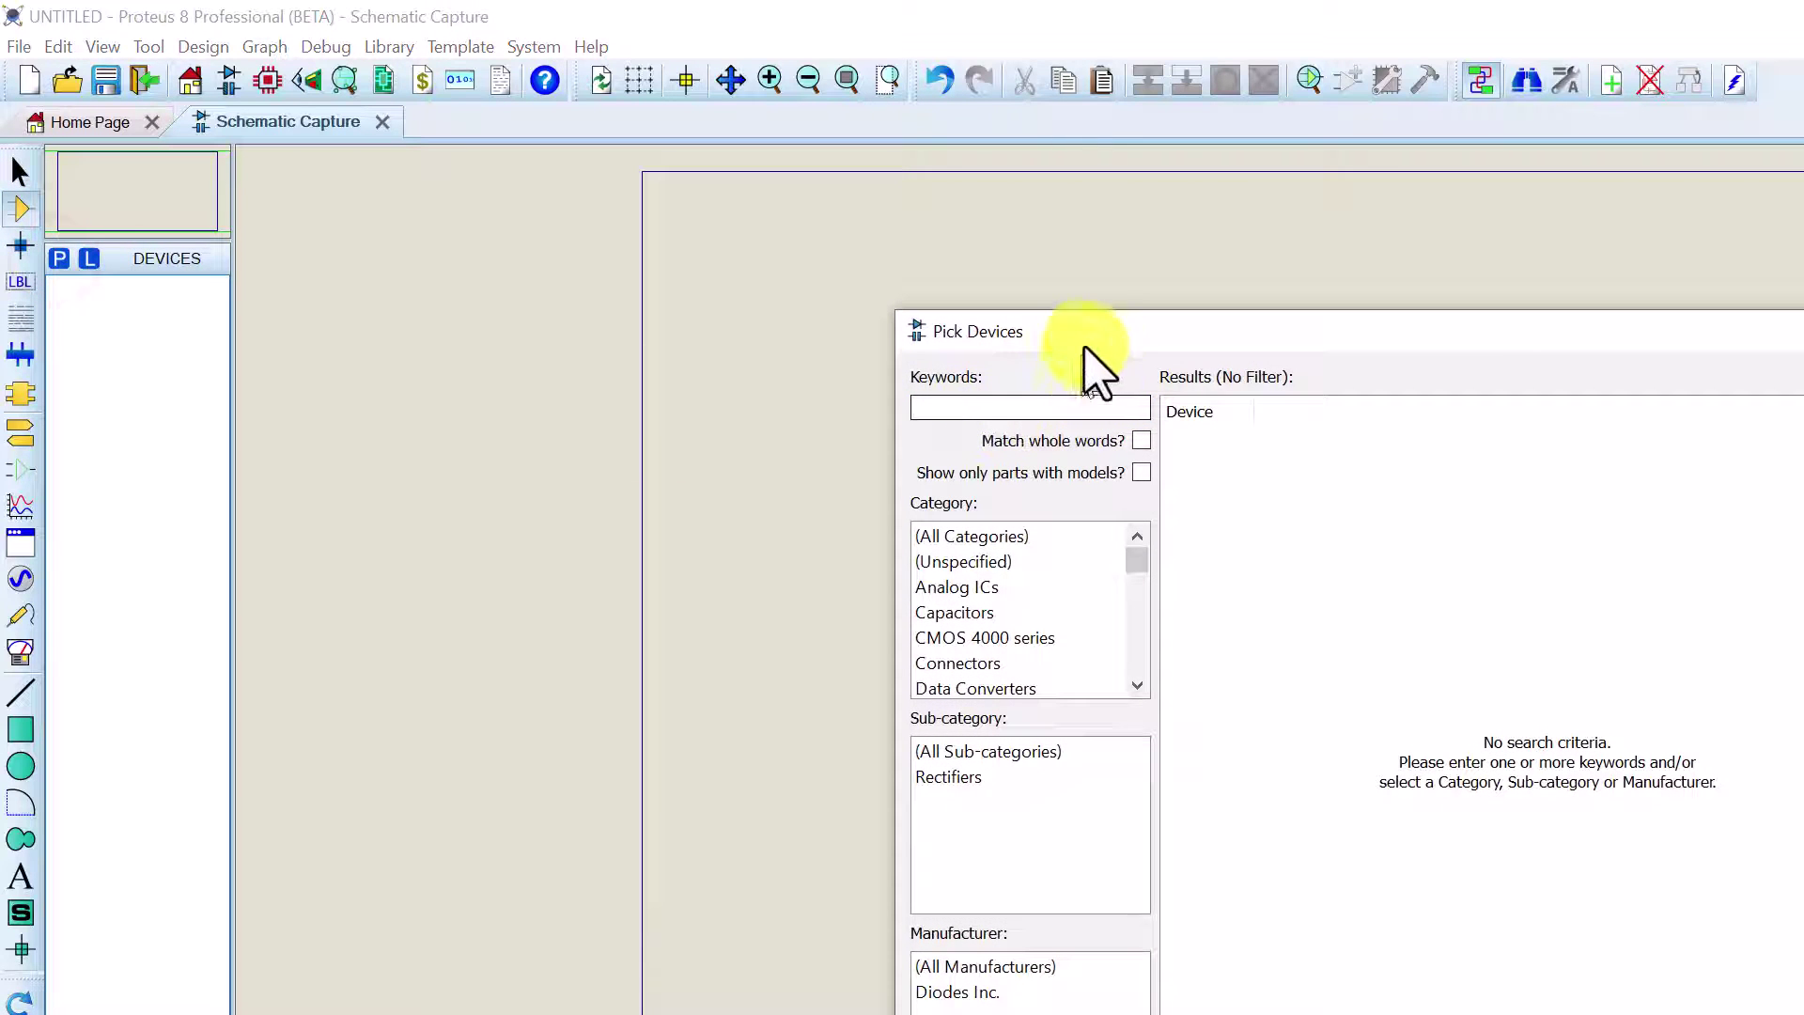
pyautogui.moveTo(1086, 342); pyautogui.dragTo(1024, 373)
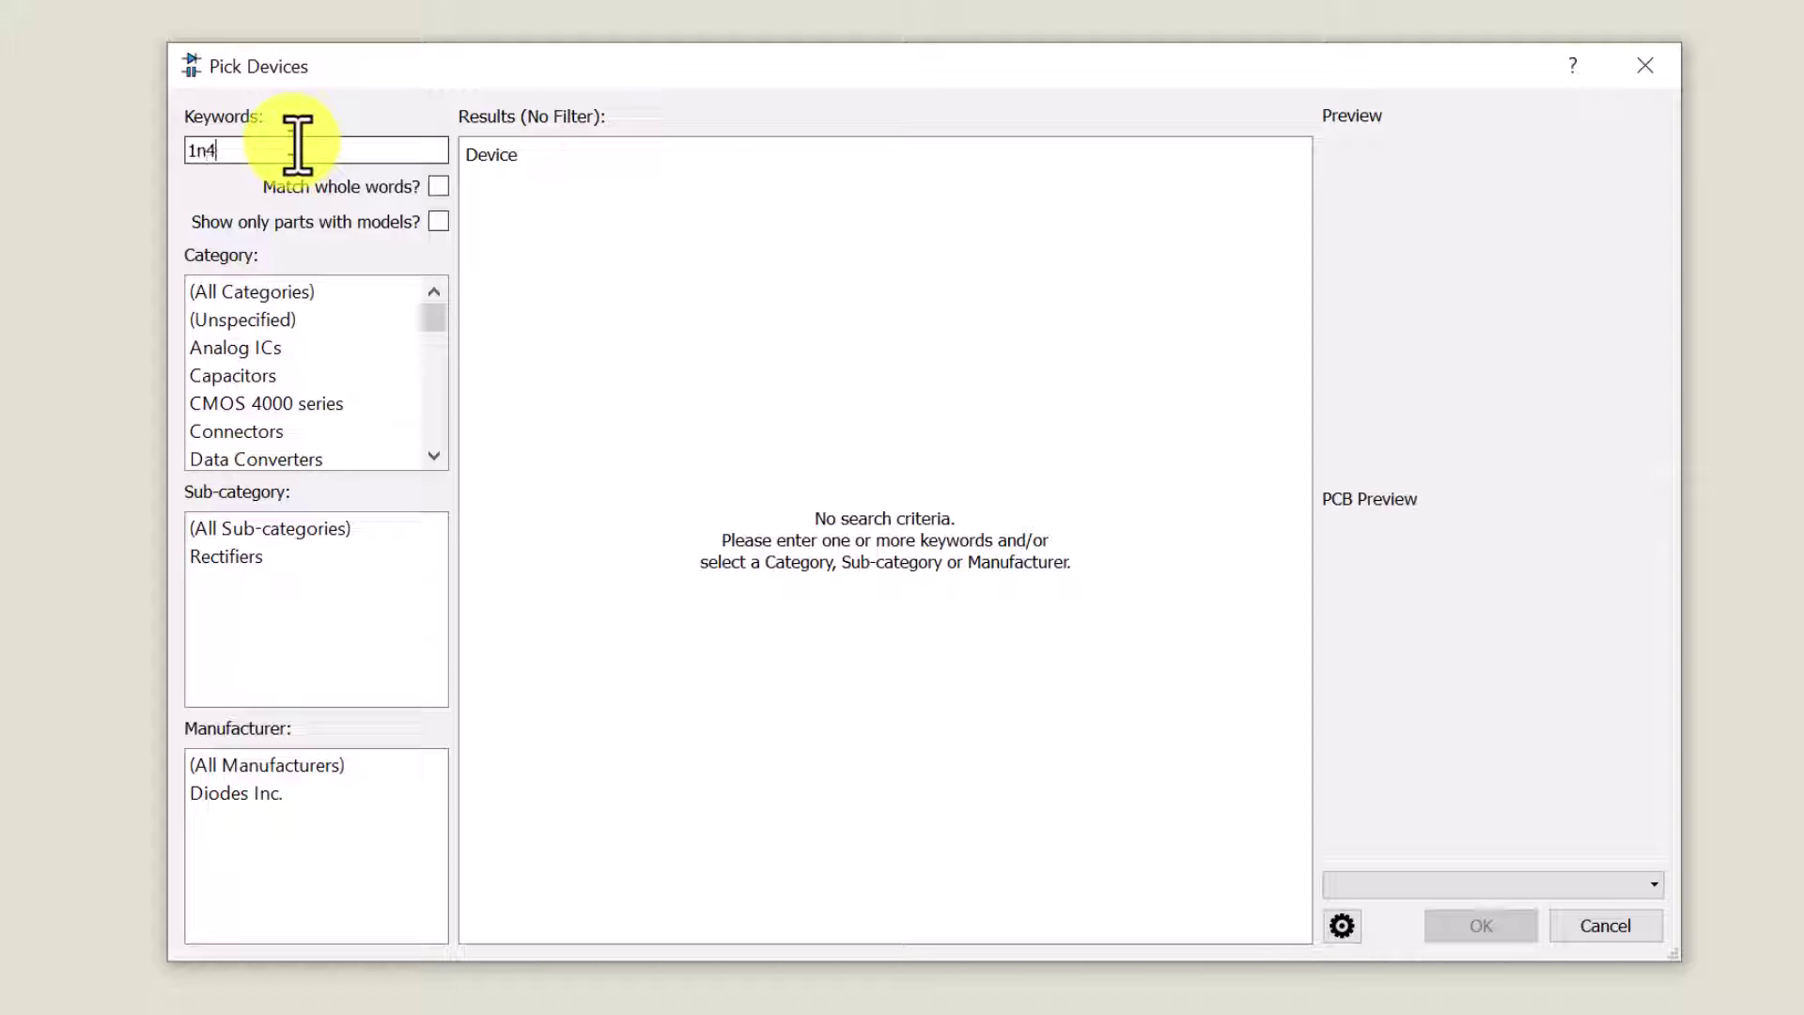
pyautogui.write('1')
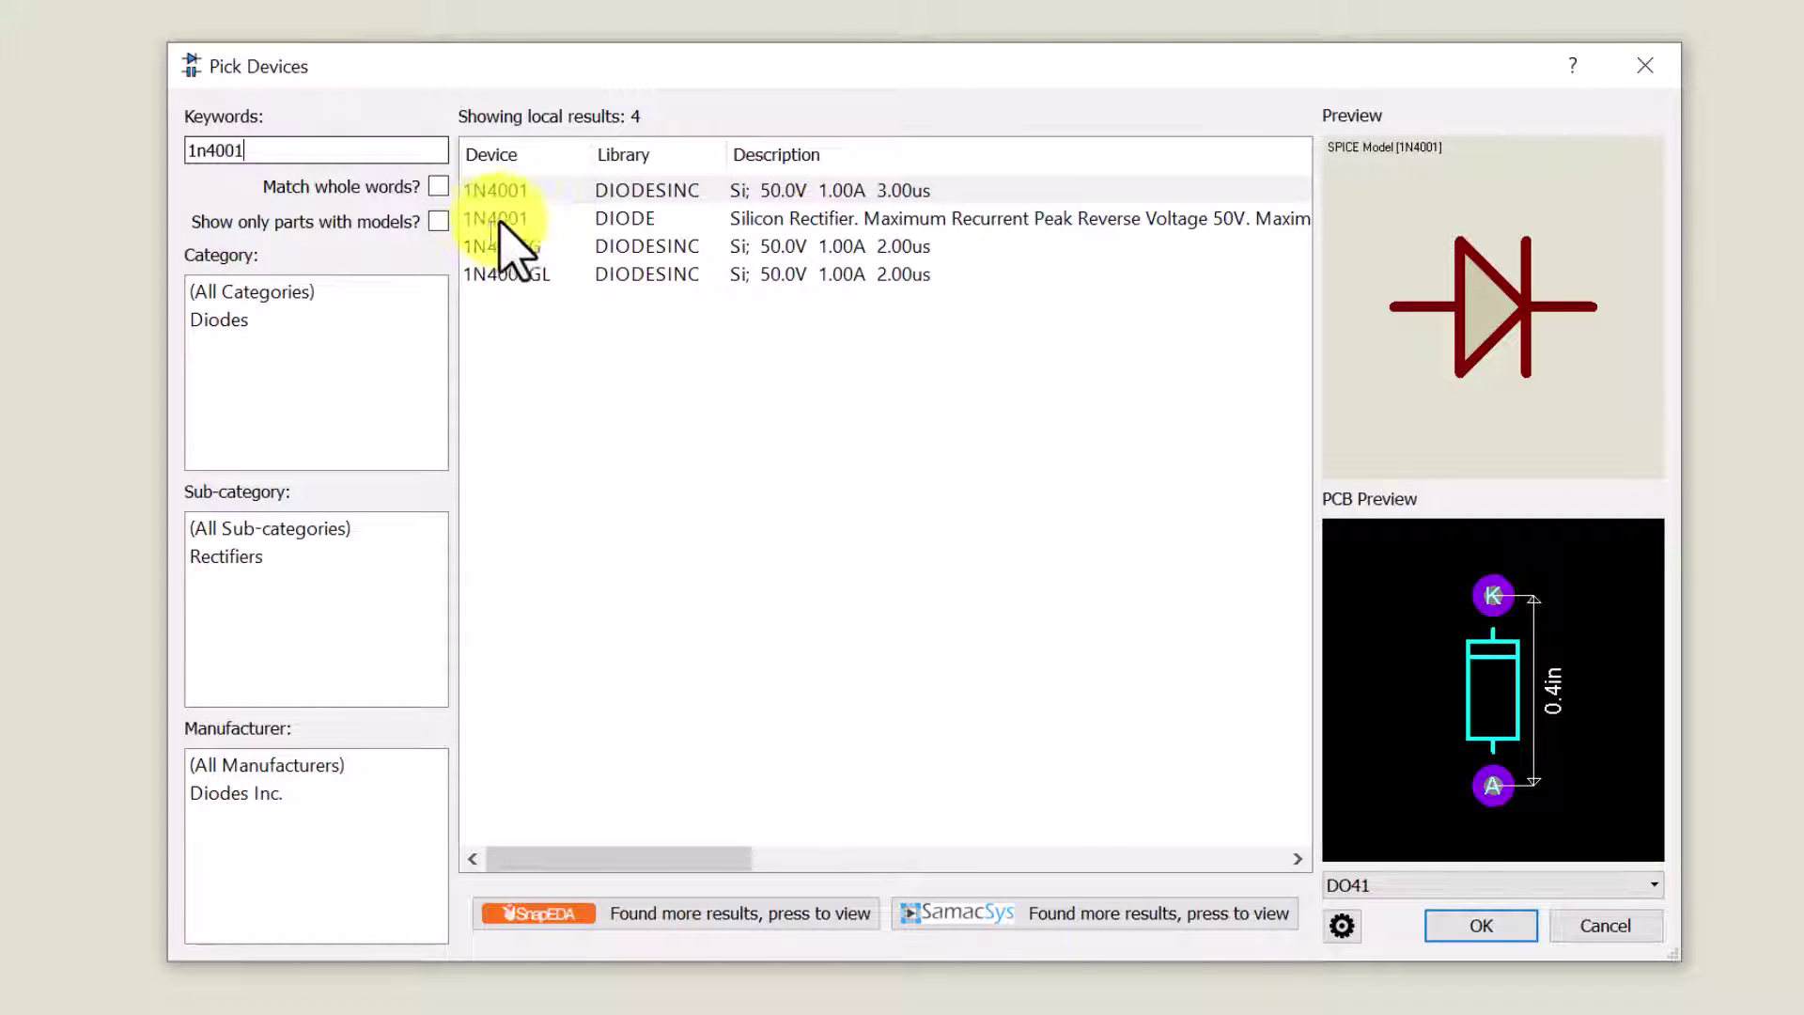
pyautogui.click(622, 219)
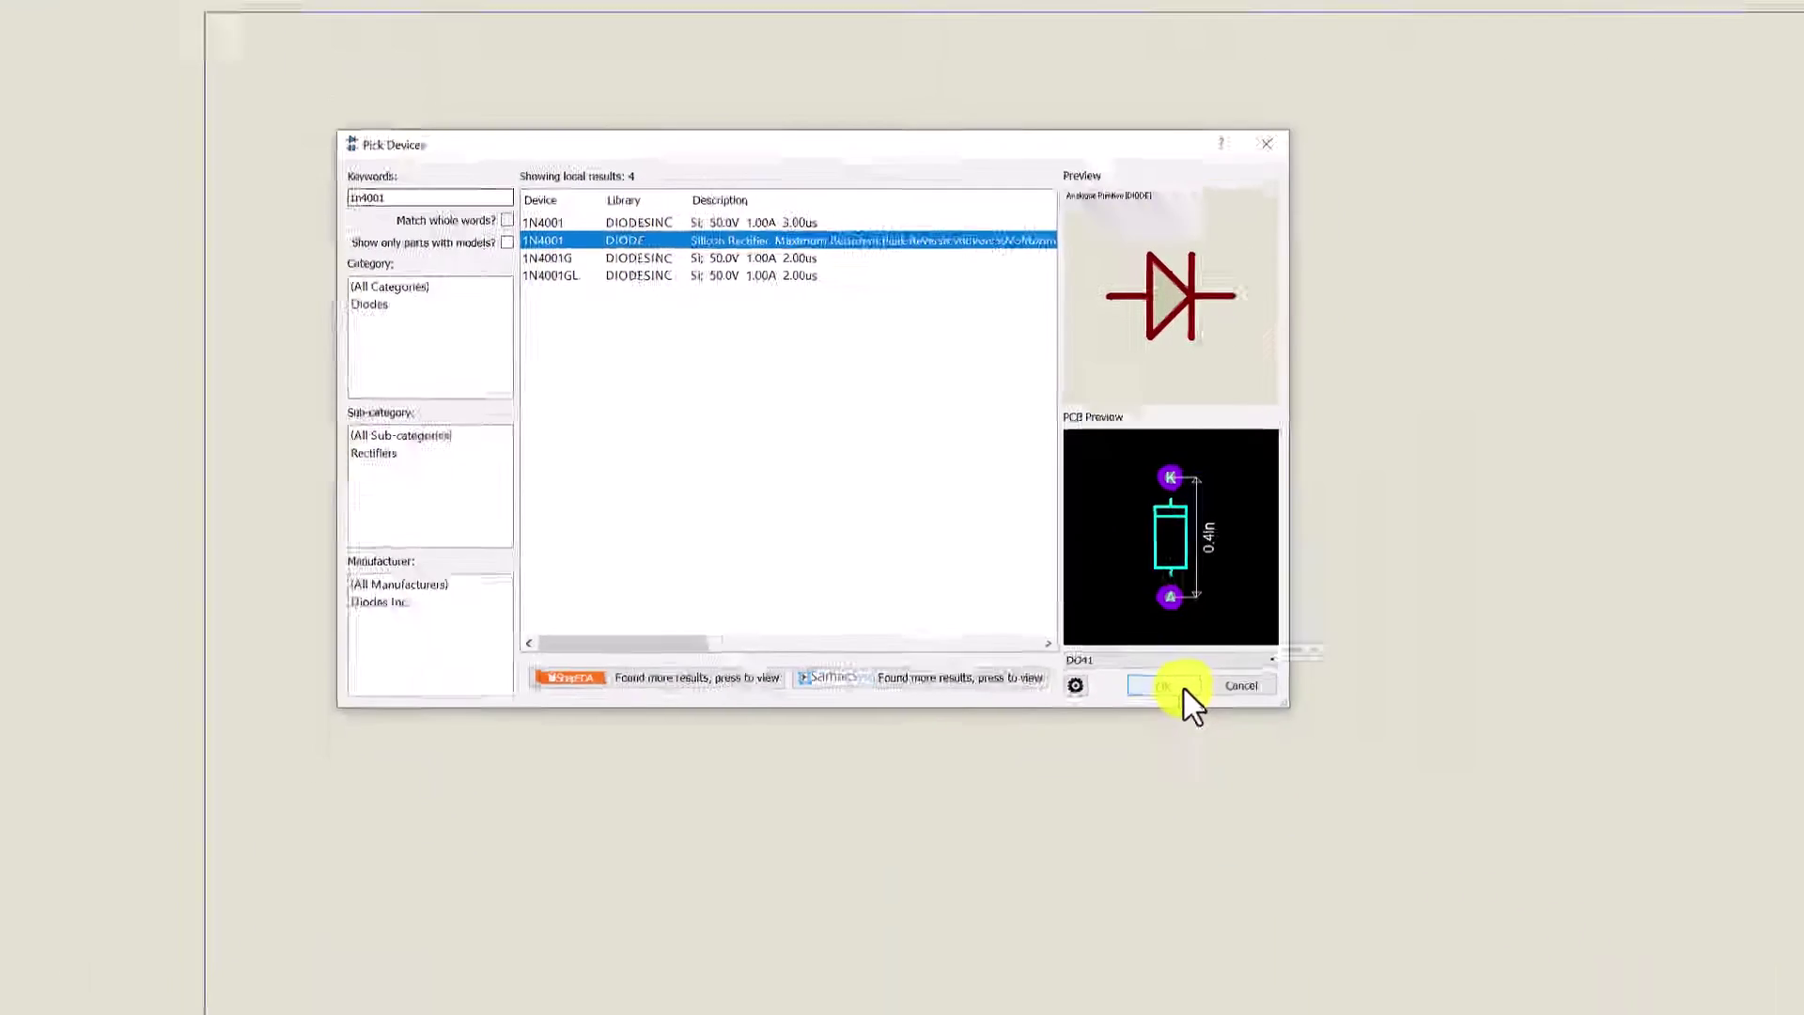
pyautogui.click(1481, 925)
pyautogui.click(827, 402)
pyautogui.click(915, 442)
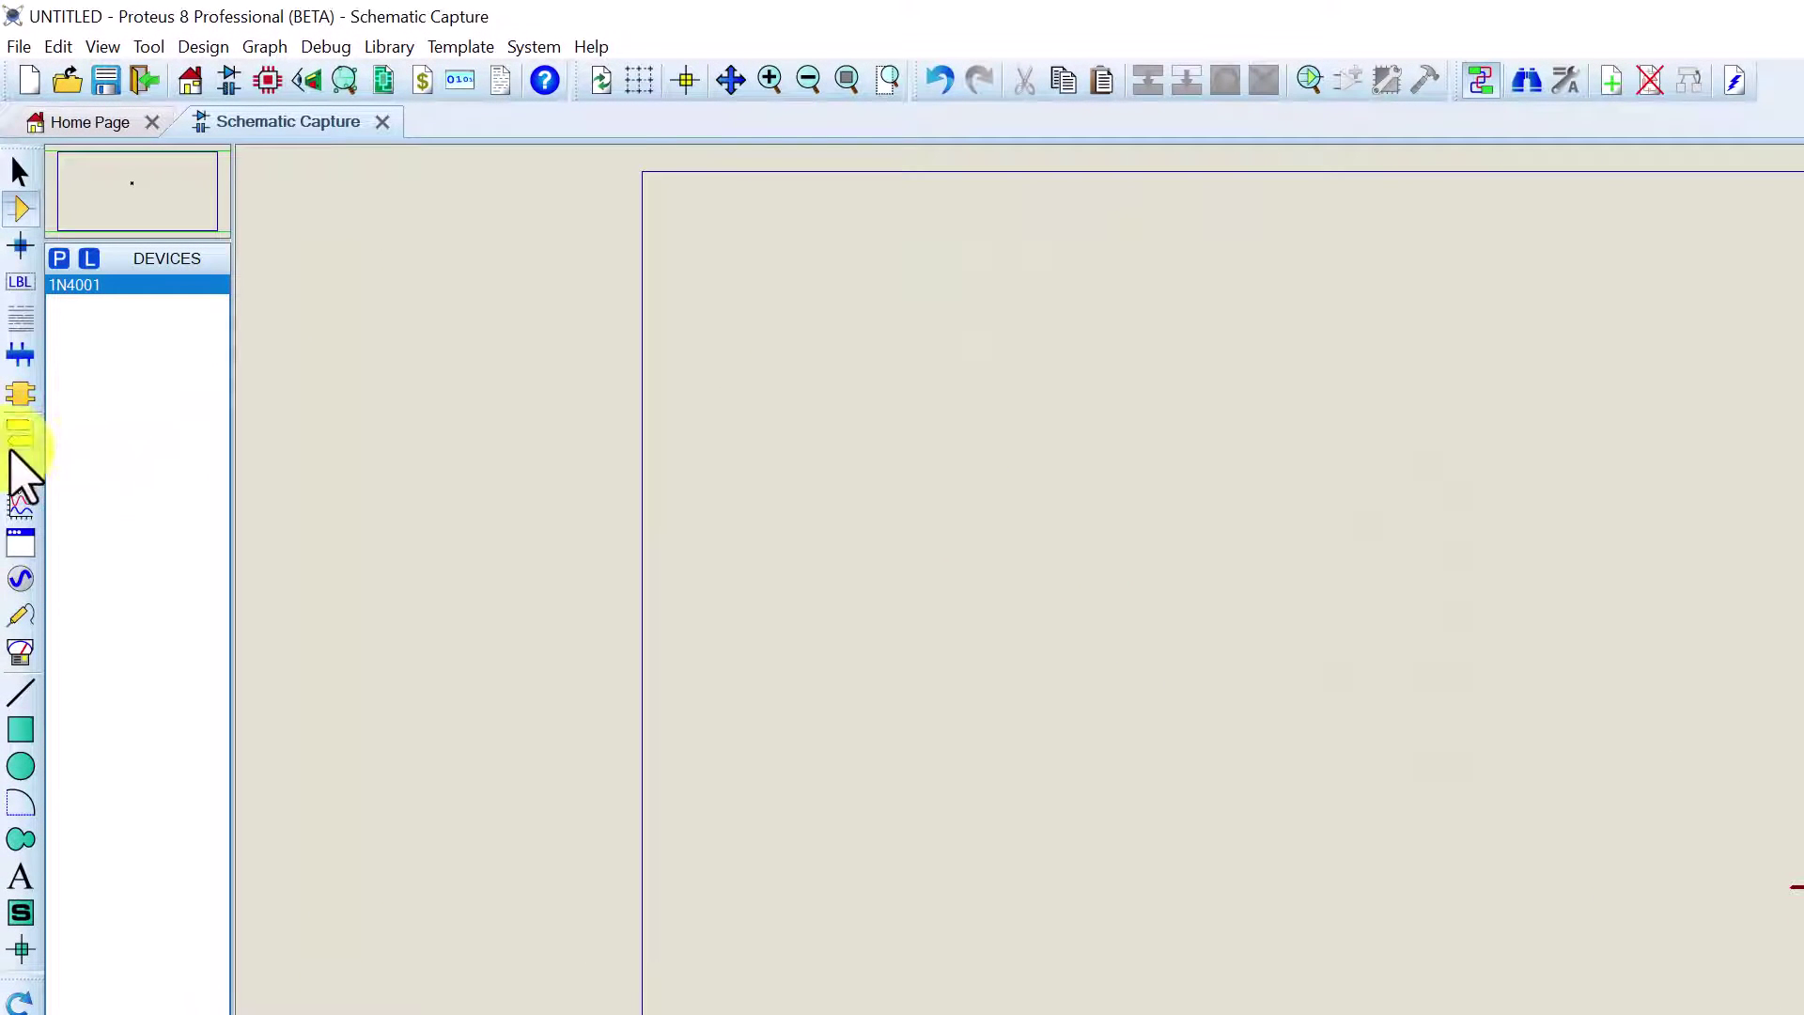
# Place a GROUND terminal below-right of D1 and wire it to D1's cathode
pyautogui.click(22, 433)
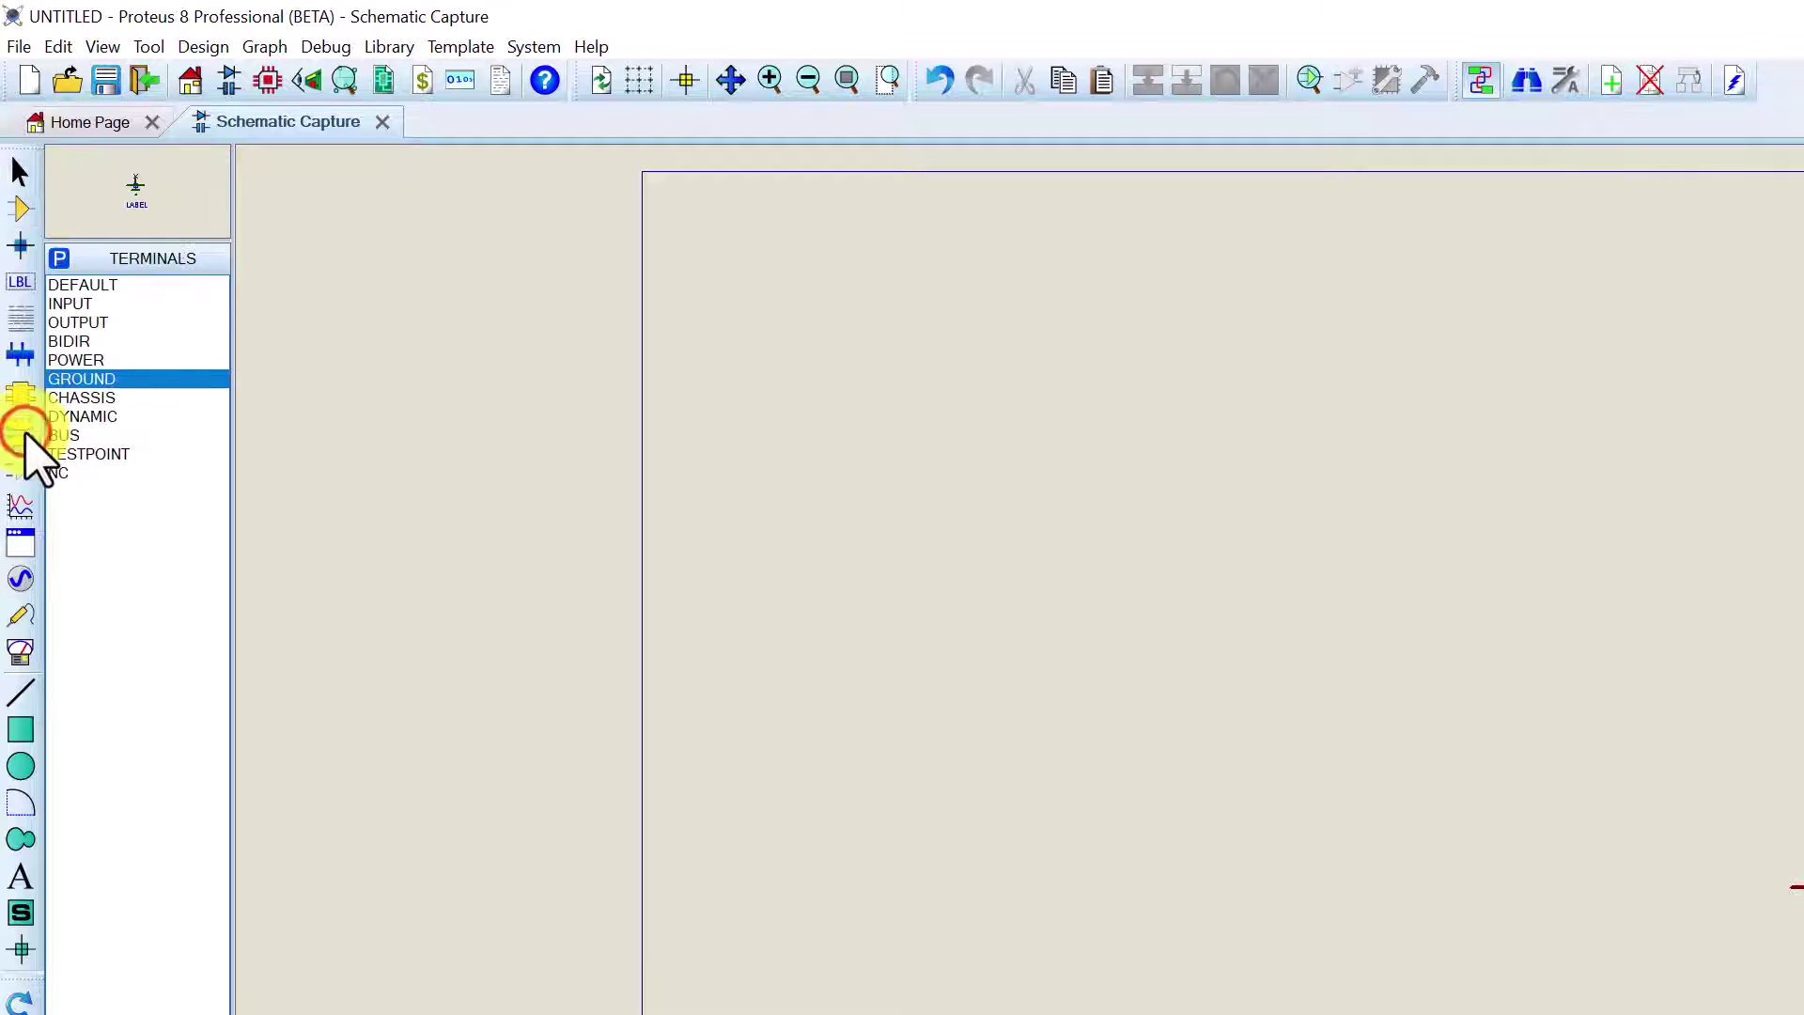
pyautogui.click(113, 378)
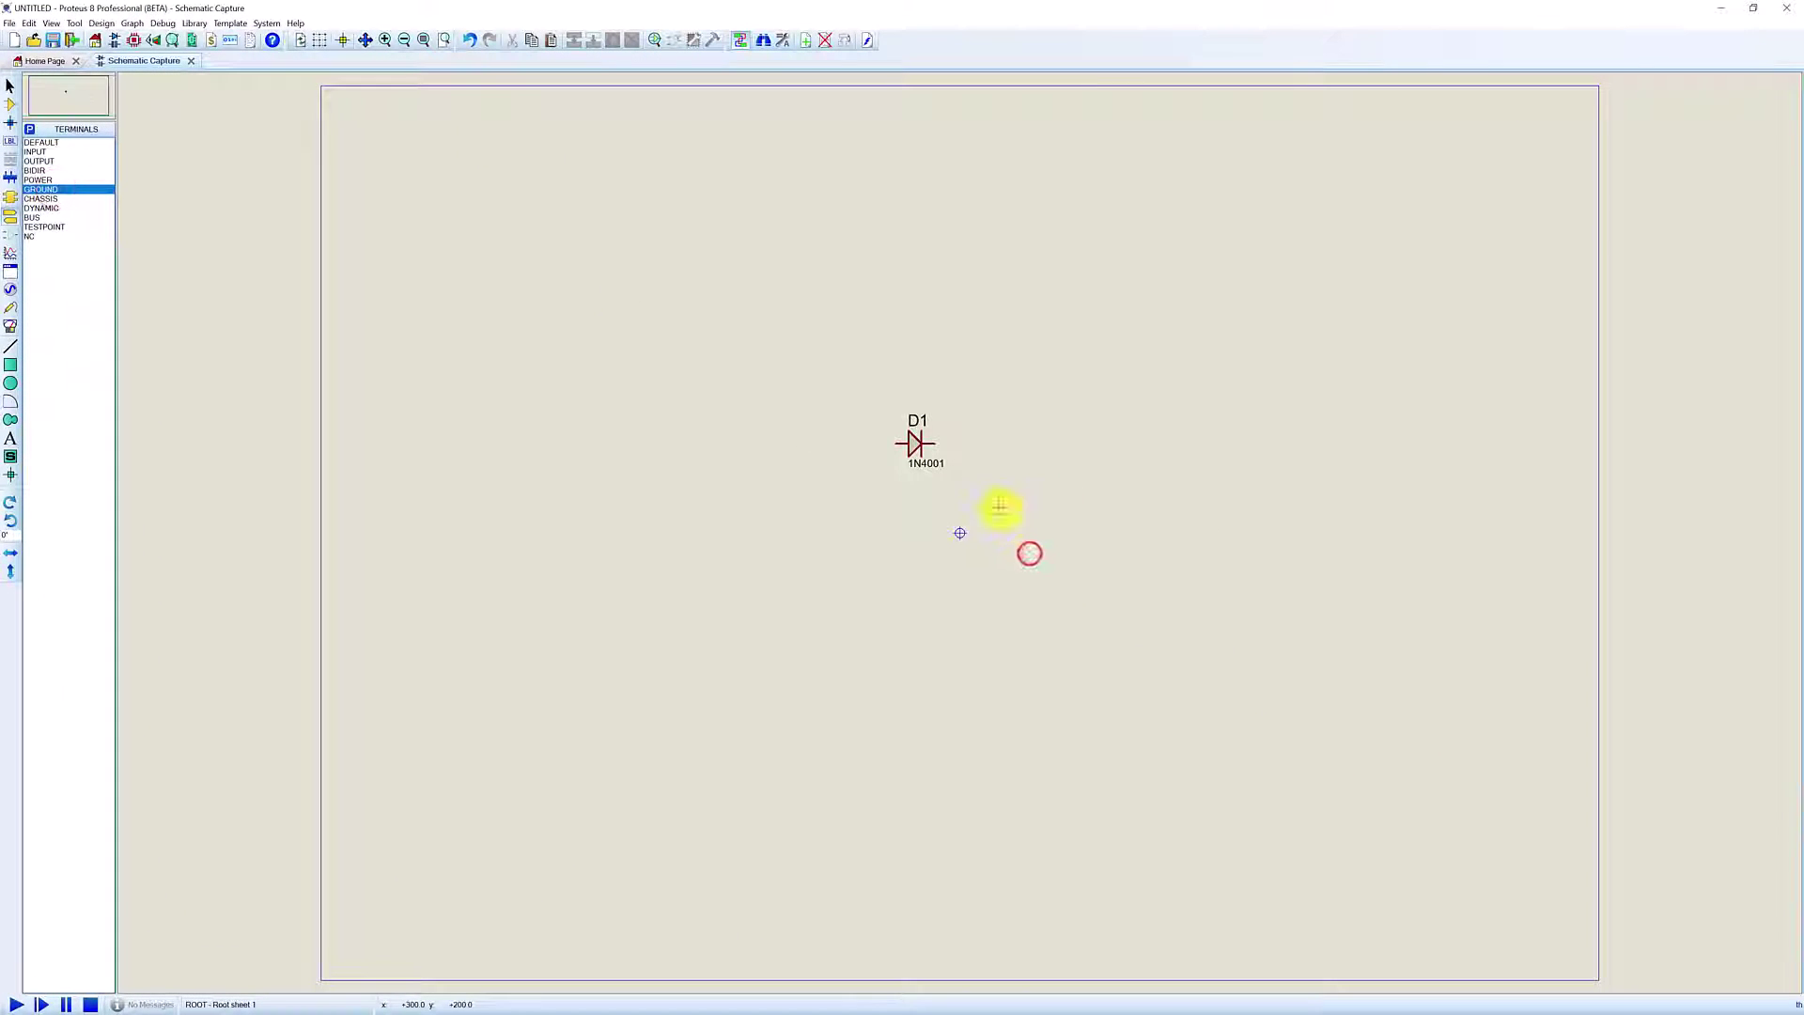
pyautogui.click(1000, 506)
pyautogui.click(998, 494)
pyautogui.click(938, 441)
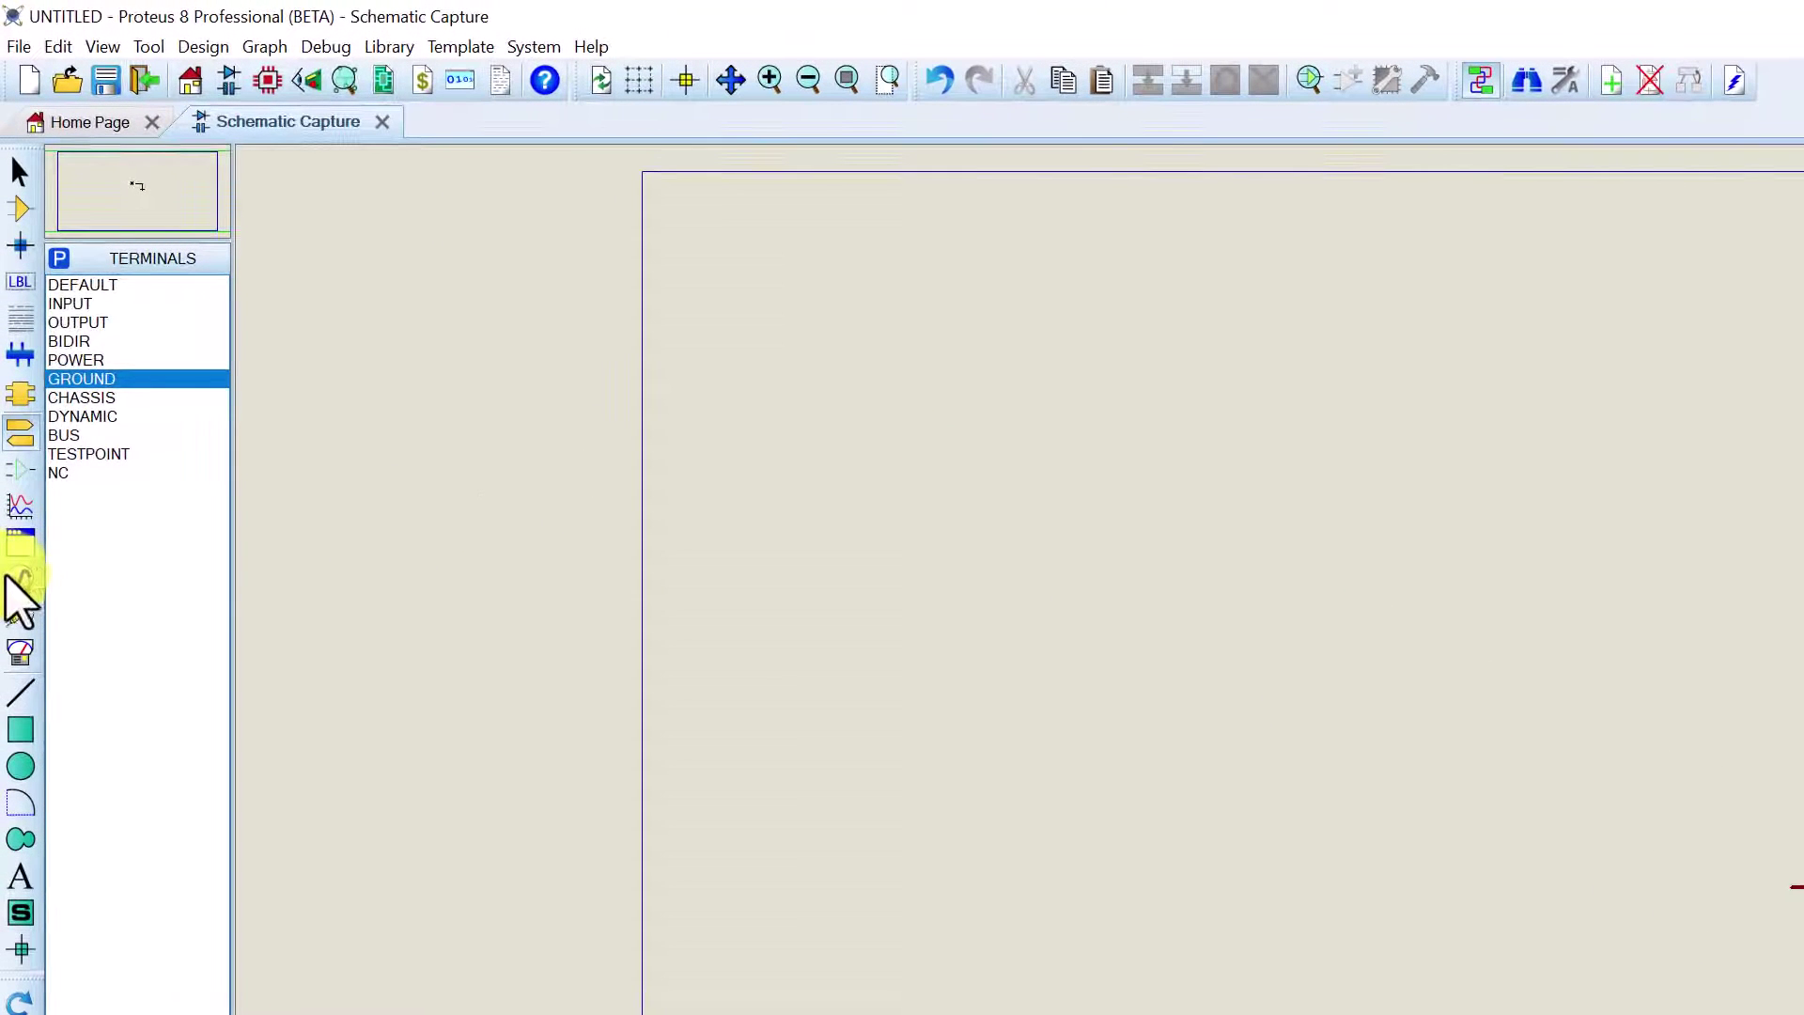
# Place a DC generator left of D1 and wire its terminal to D1's anode
pyautogui.click(19, 578)
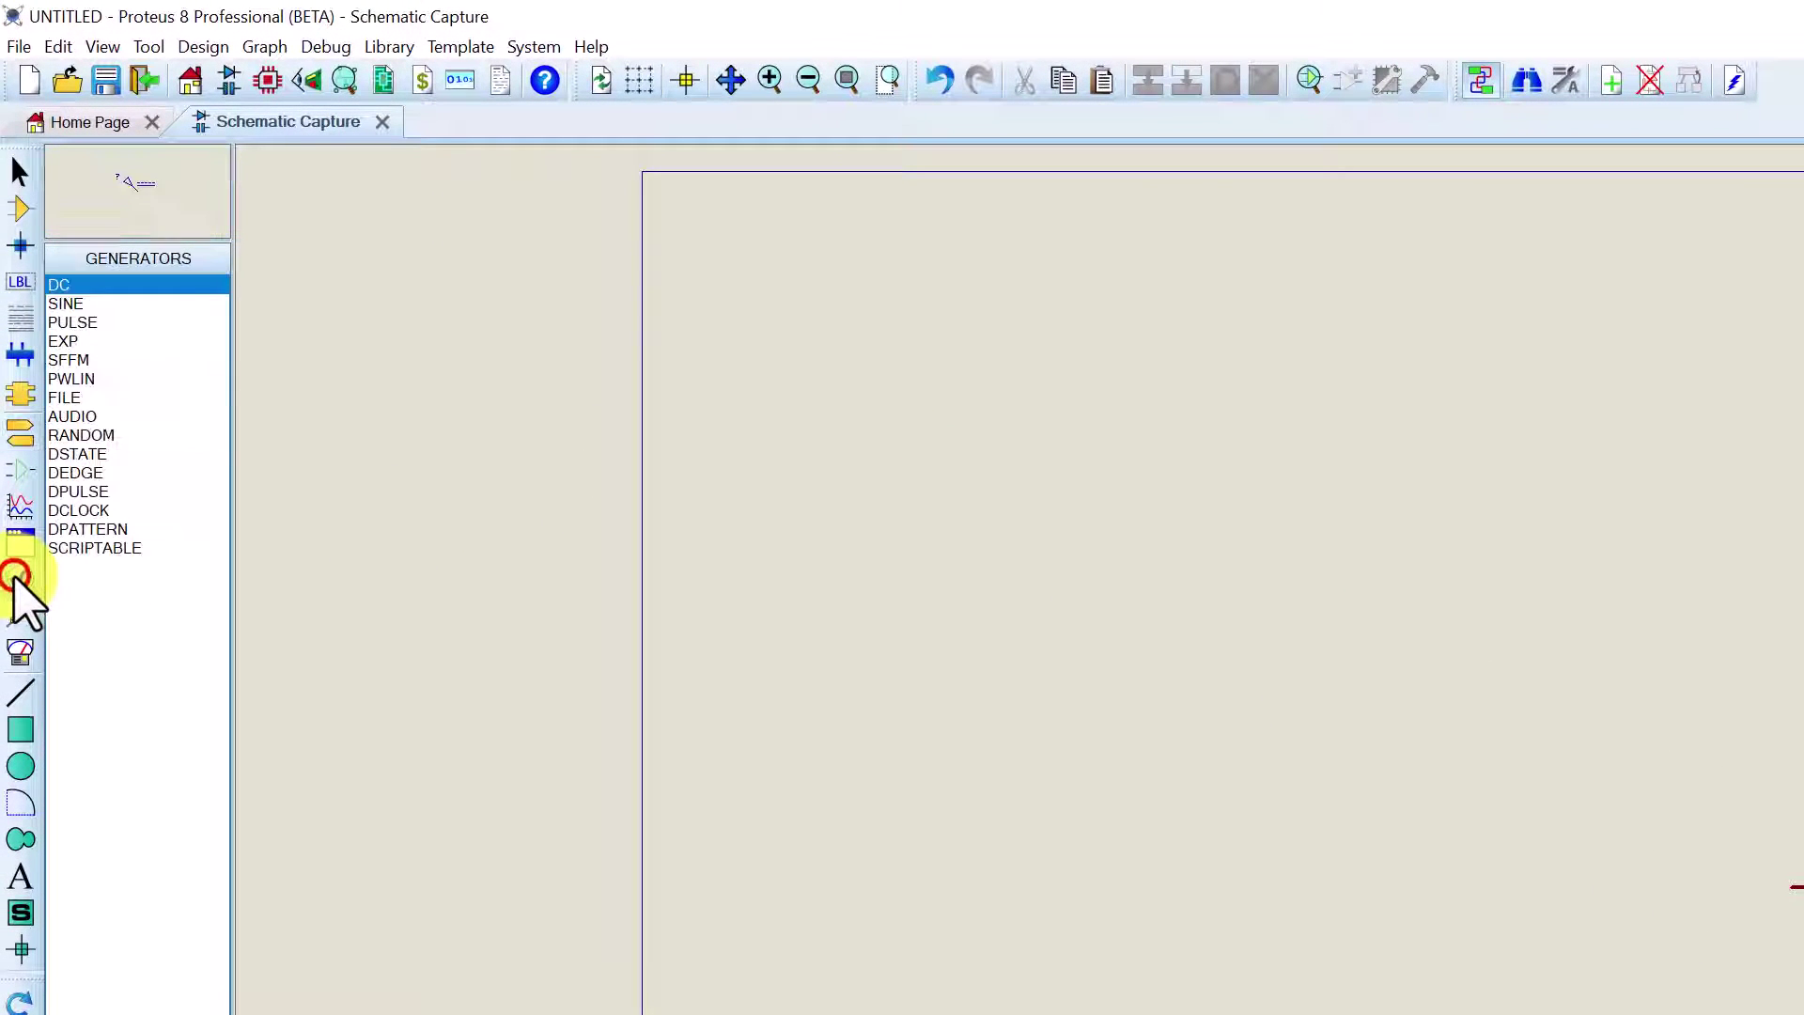
pyautogui.click(71, 284)
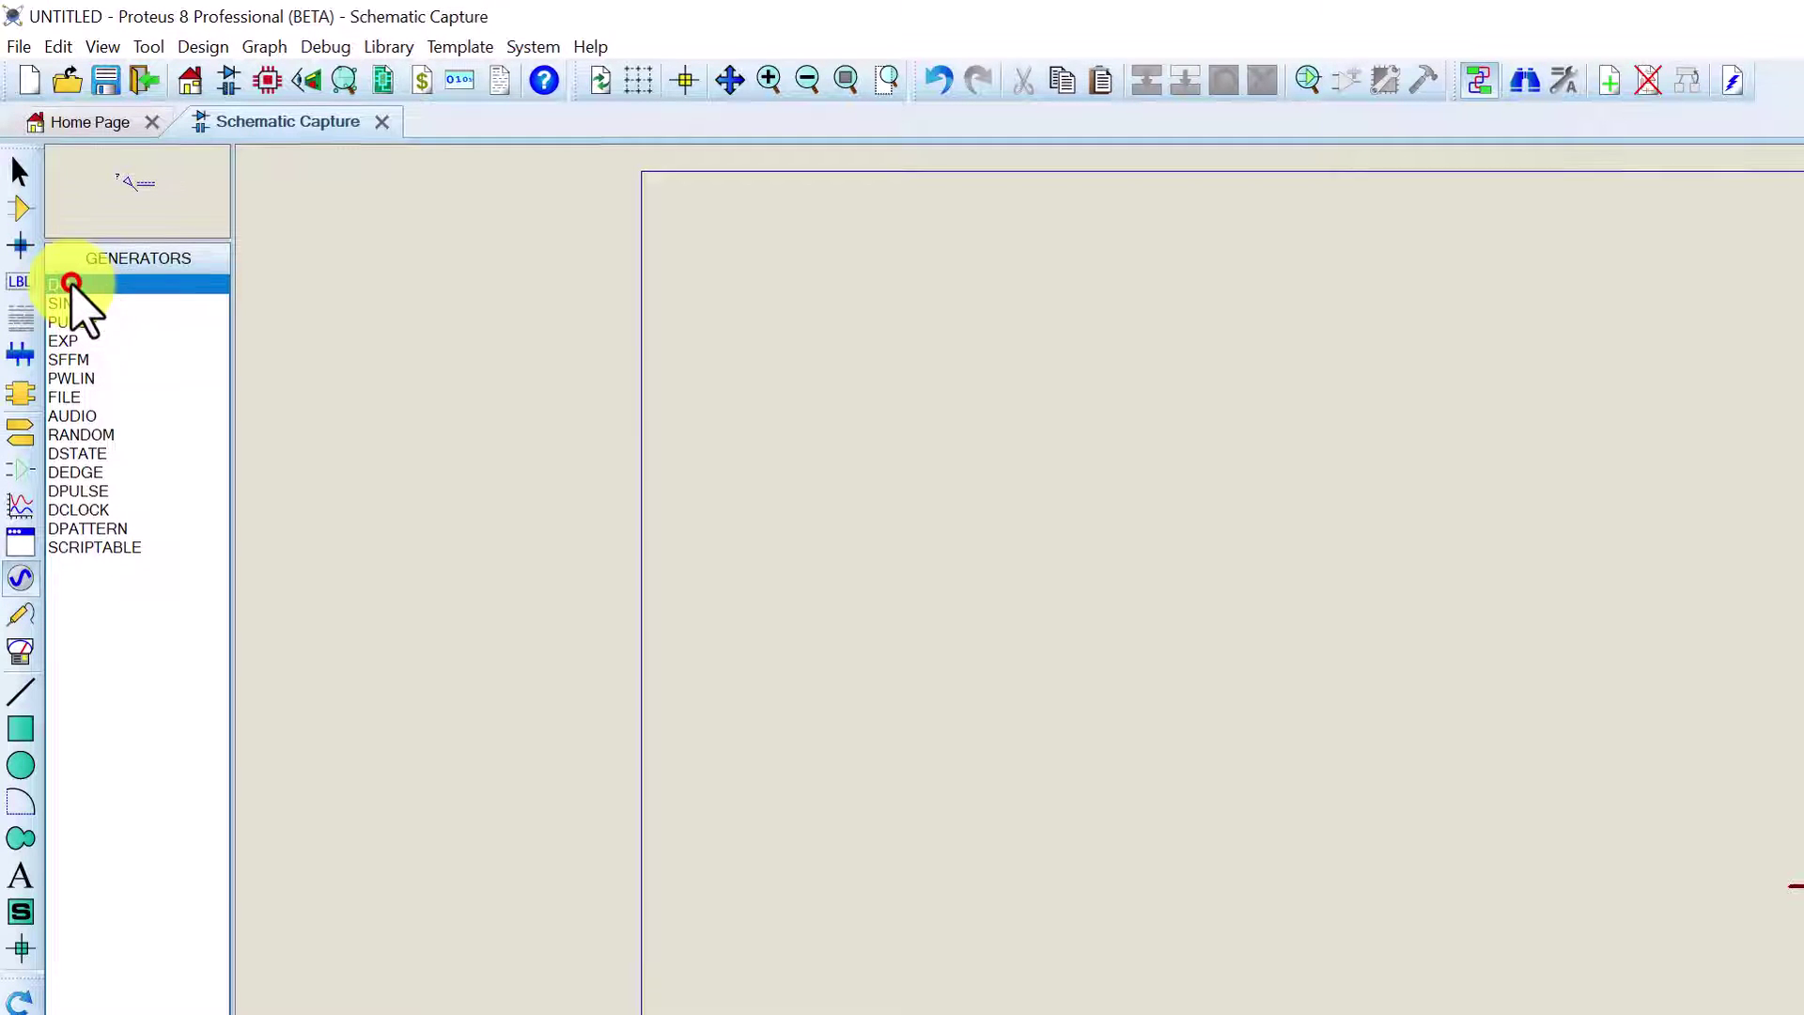
pyautogui.click(1430, 755)
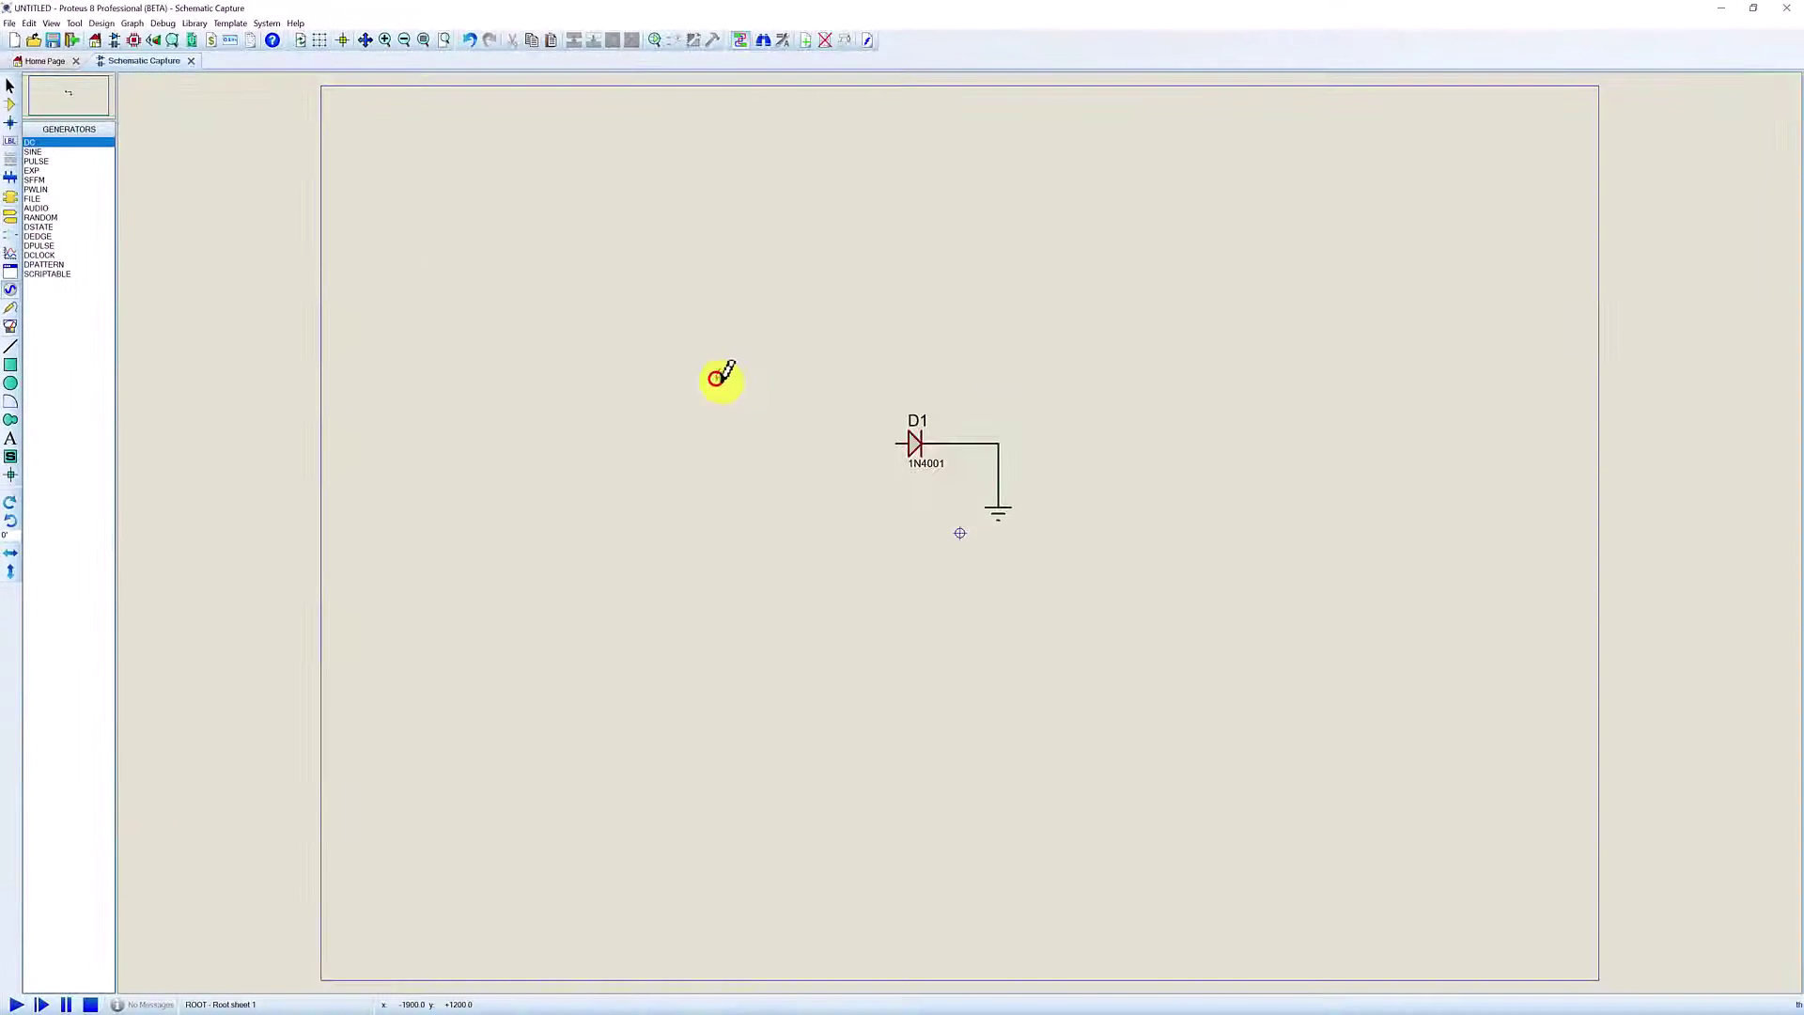
pyautogui.click(800, 444)
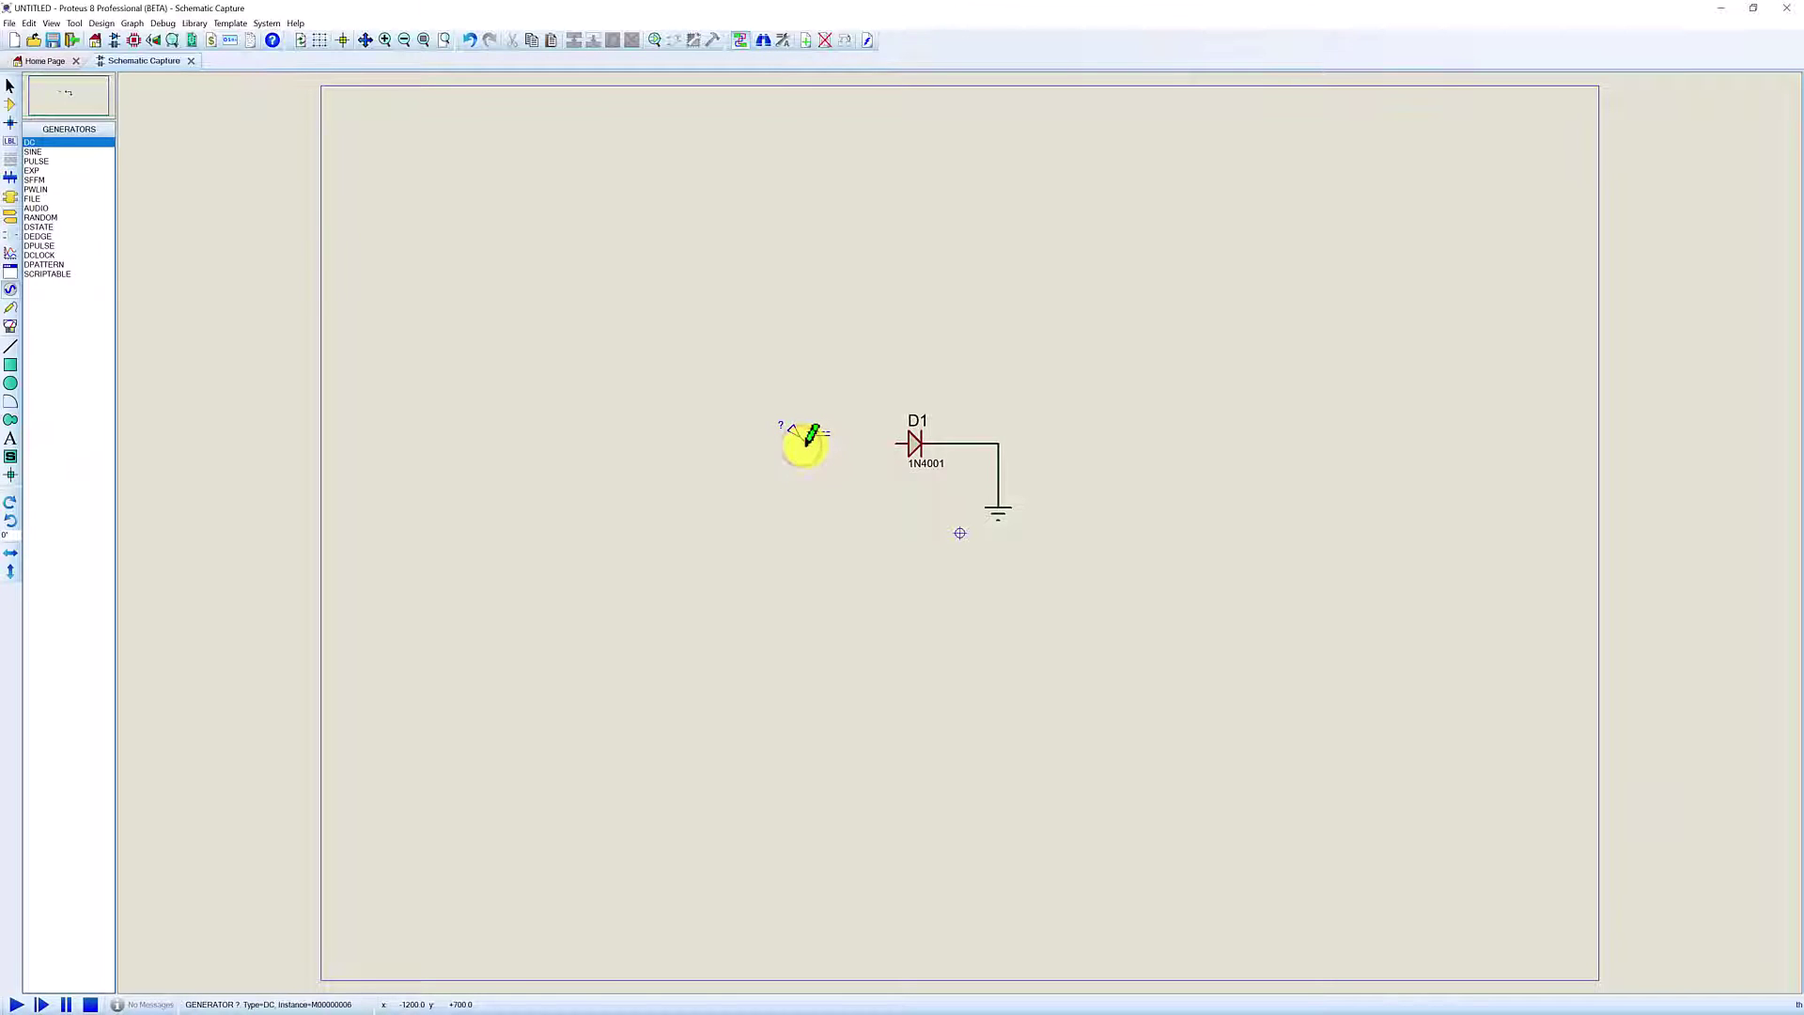
pyautogui.click(806, 442)
pyautogui.click(892, 443)
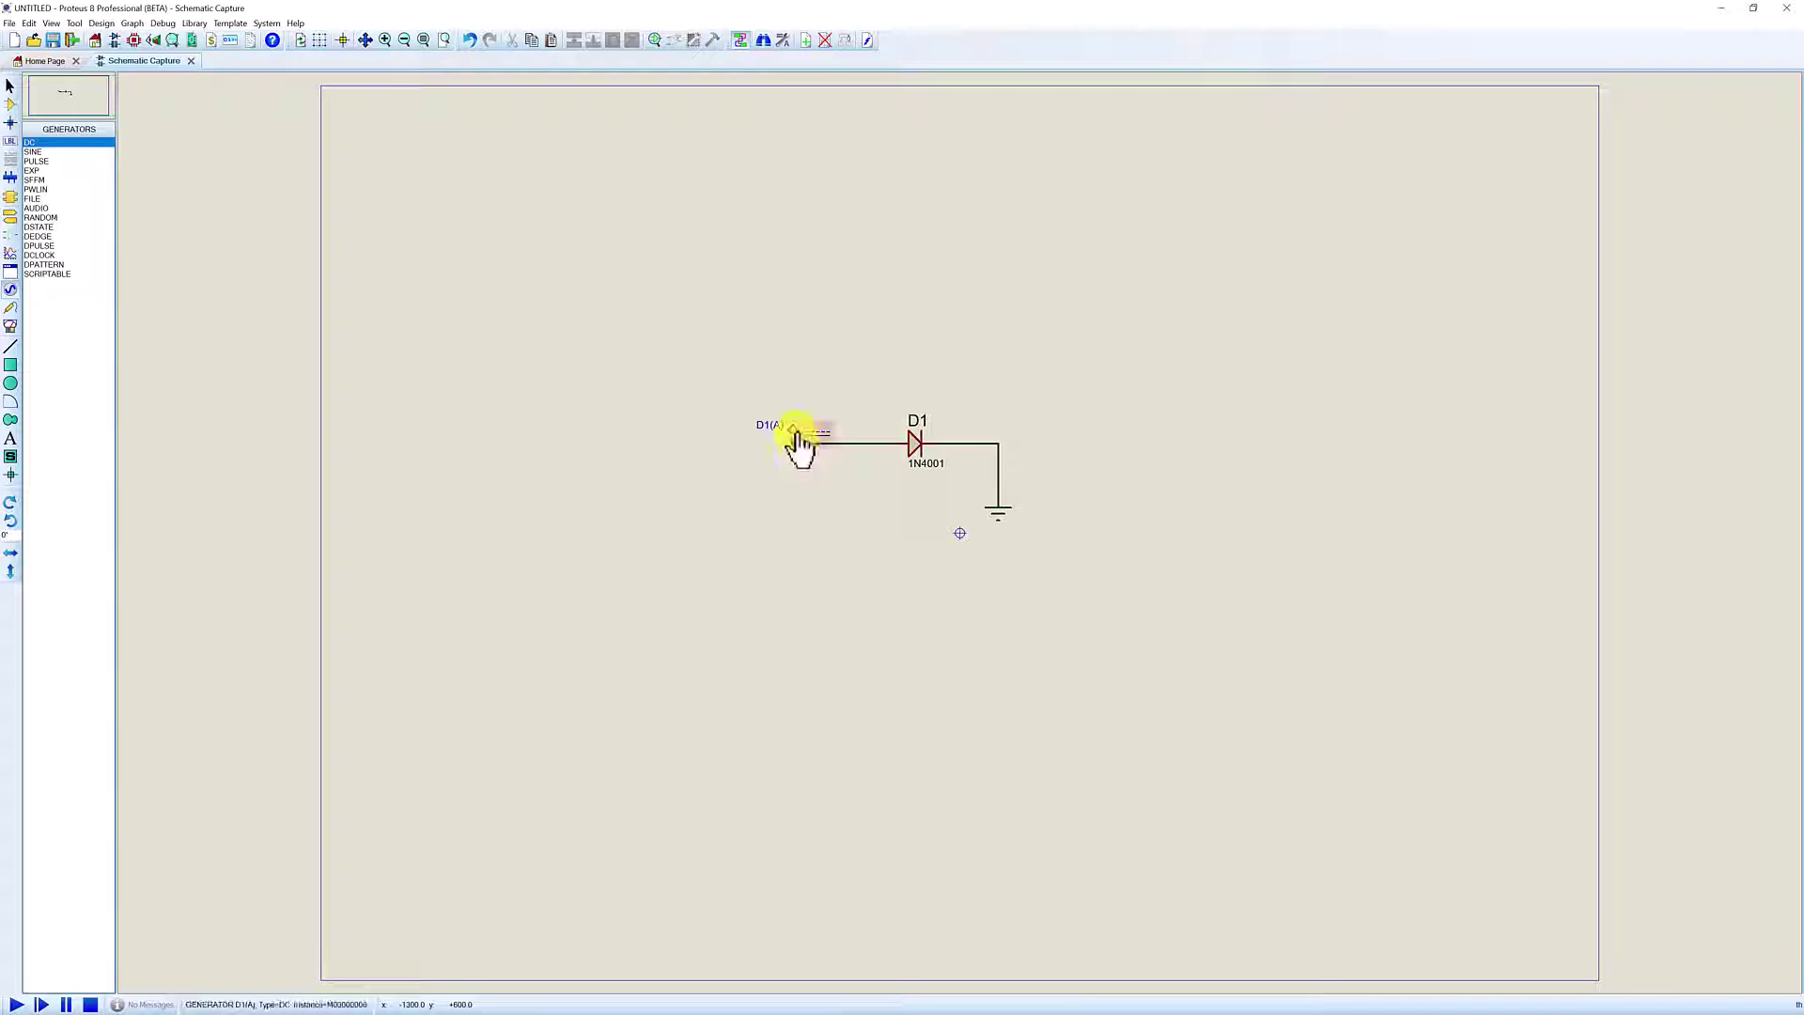
# Rename the DC generator to DV and change its property from {VALUE=0} to {VALUE=X}
pyautogui.doubleClick(798, 442)
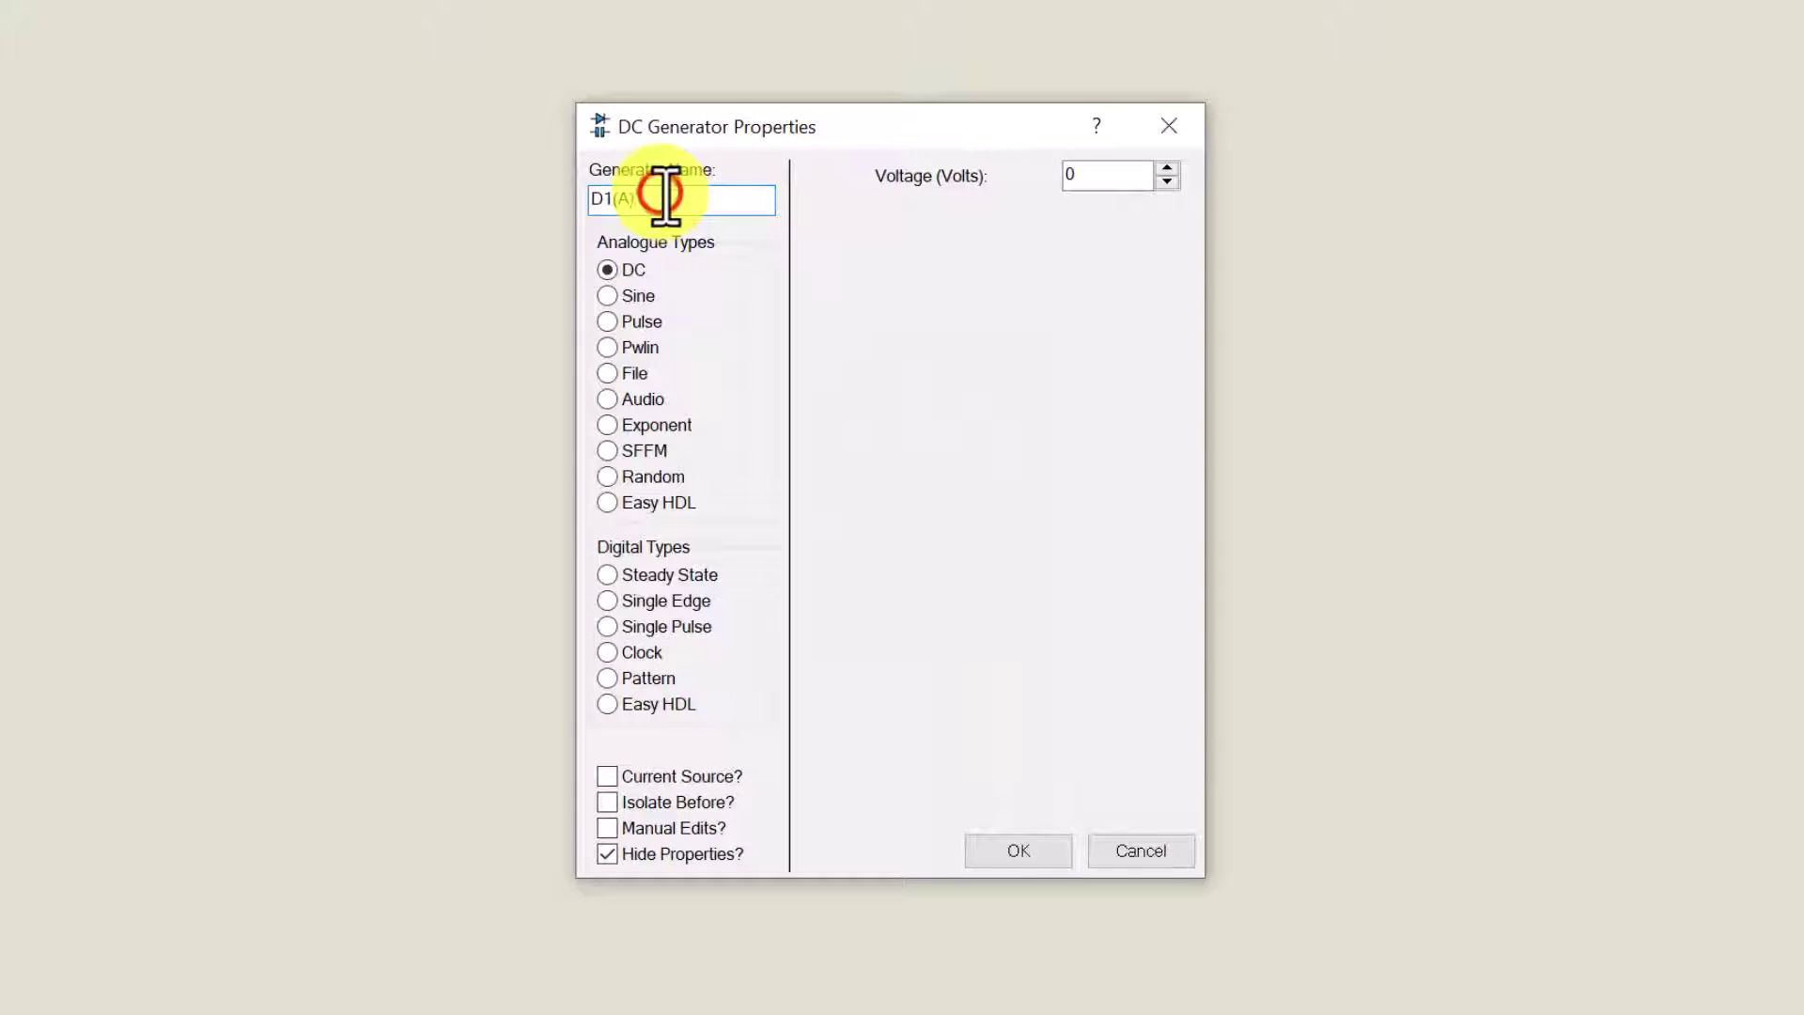
pyautogui.moveTo(665, 196); pyautogui.dragTo(554, 216)
pyautogui.write('DV')
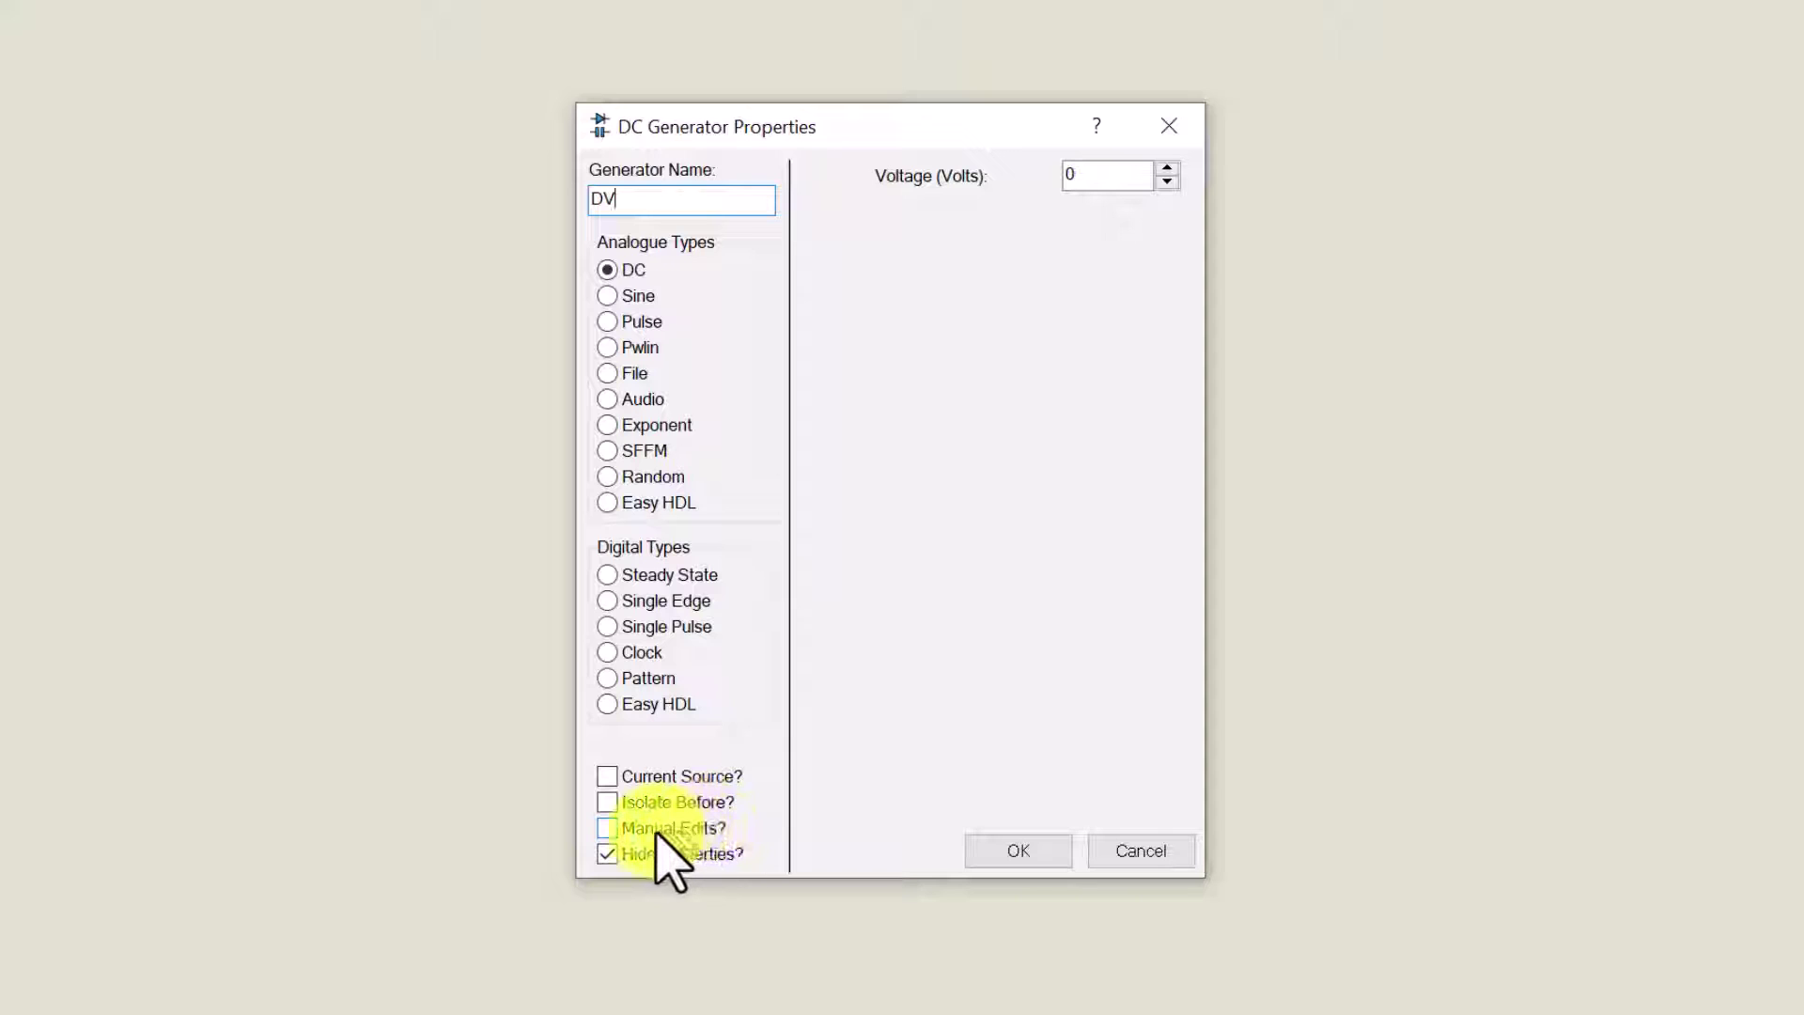
pyautogui.click(607, 828)
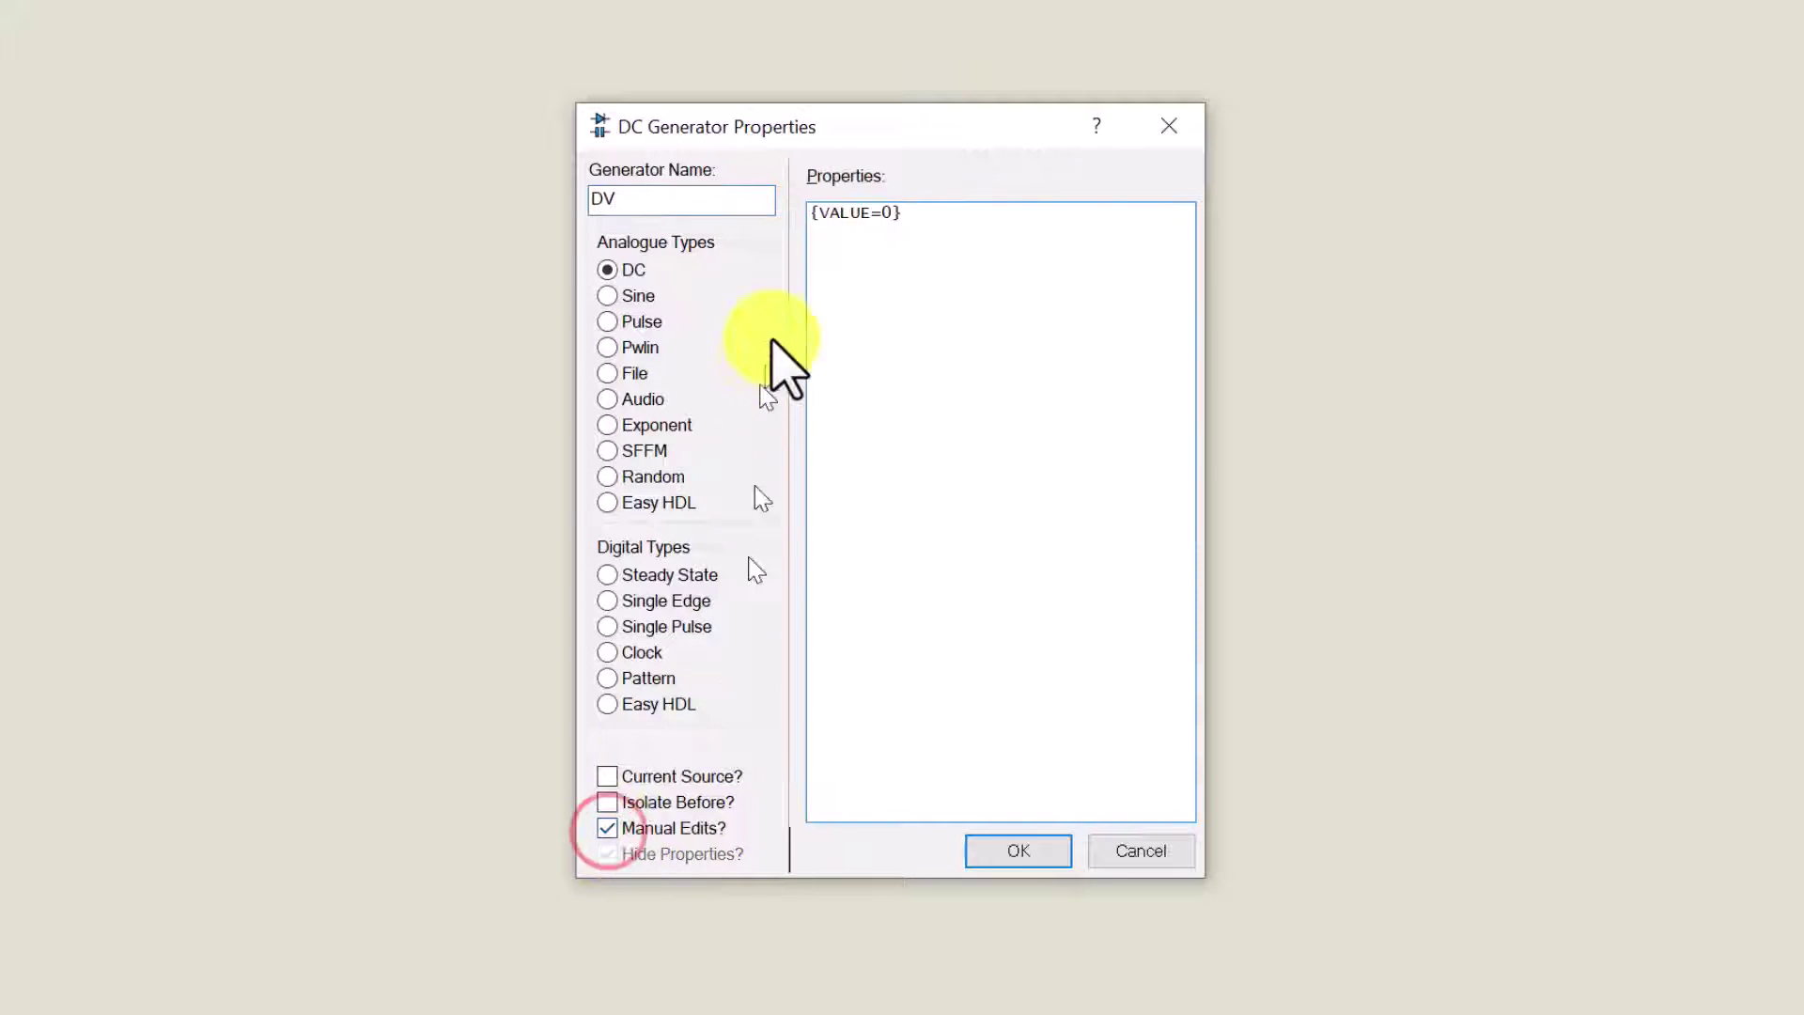
pyautogui.moveTo(860, 120); pyautogui.dragTo(716, 152)
pyautogui.click(766, 246)
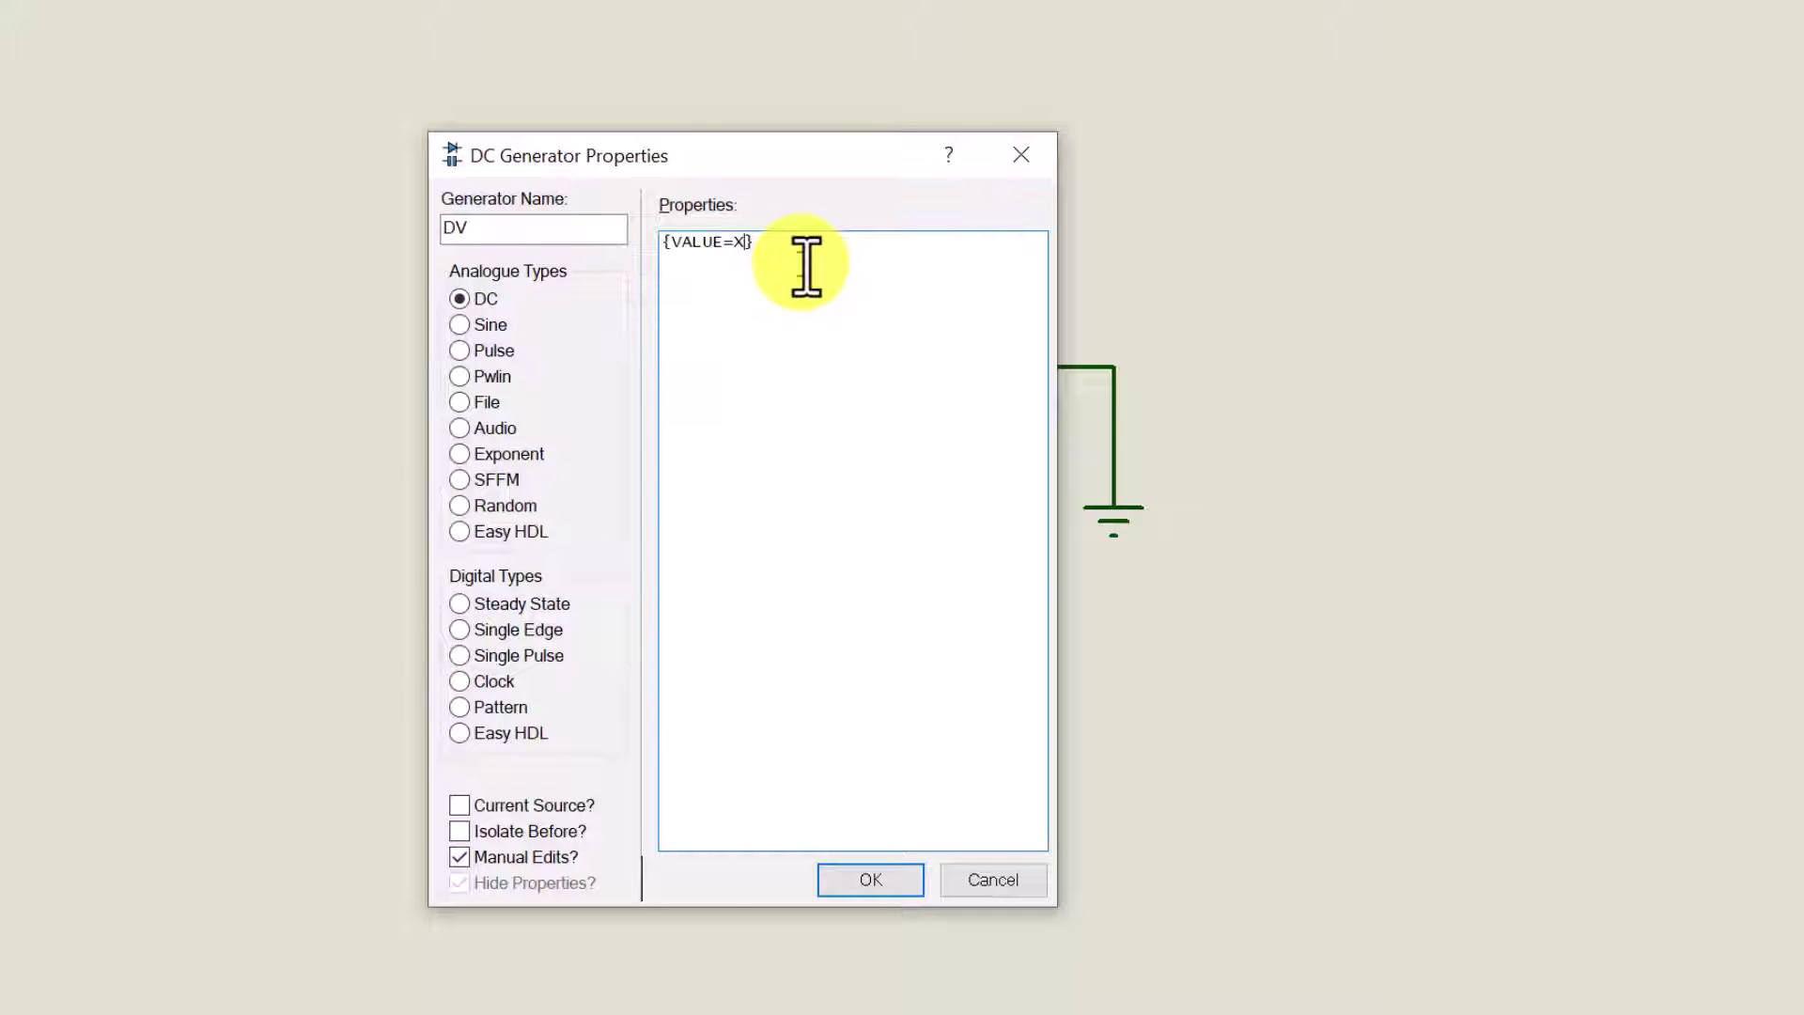
pyautogui.click(873, 882)
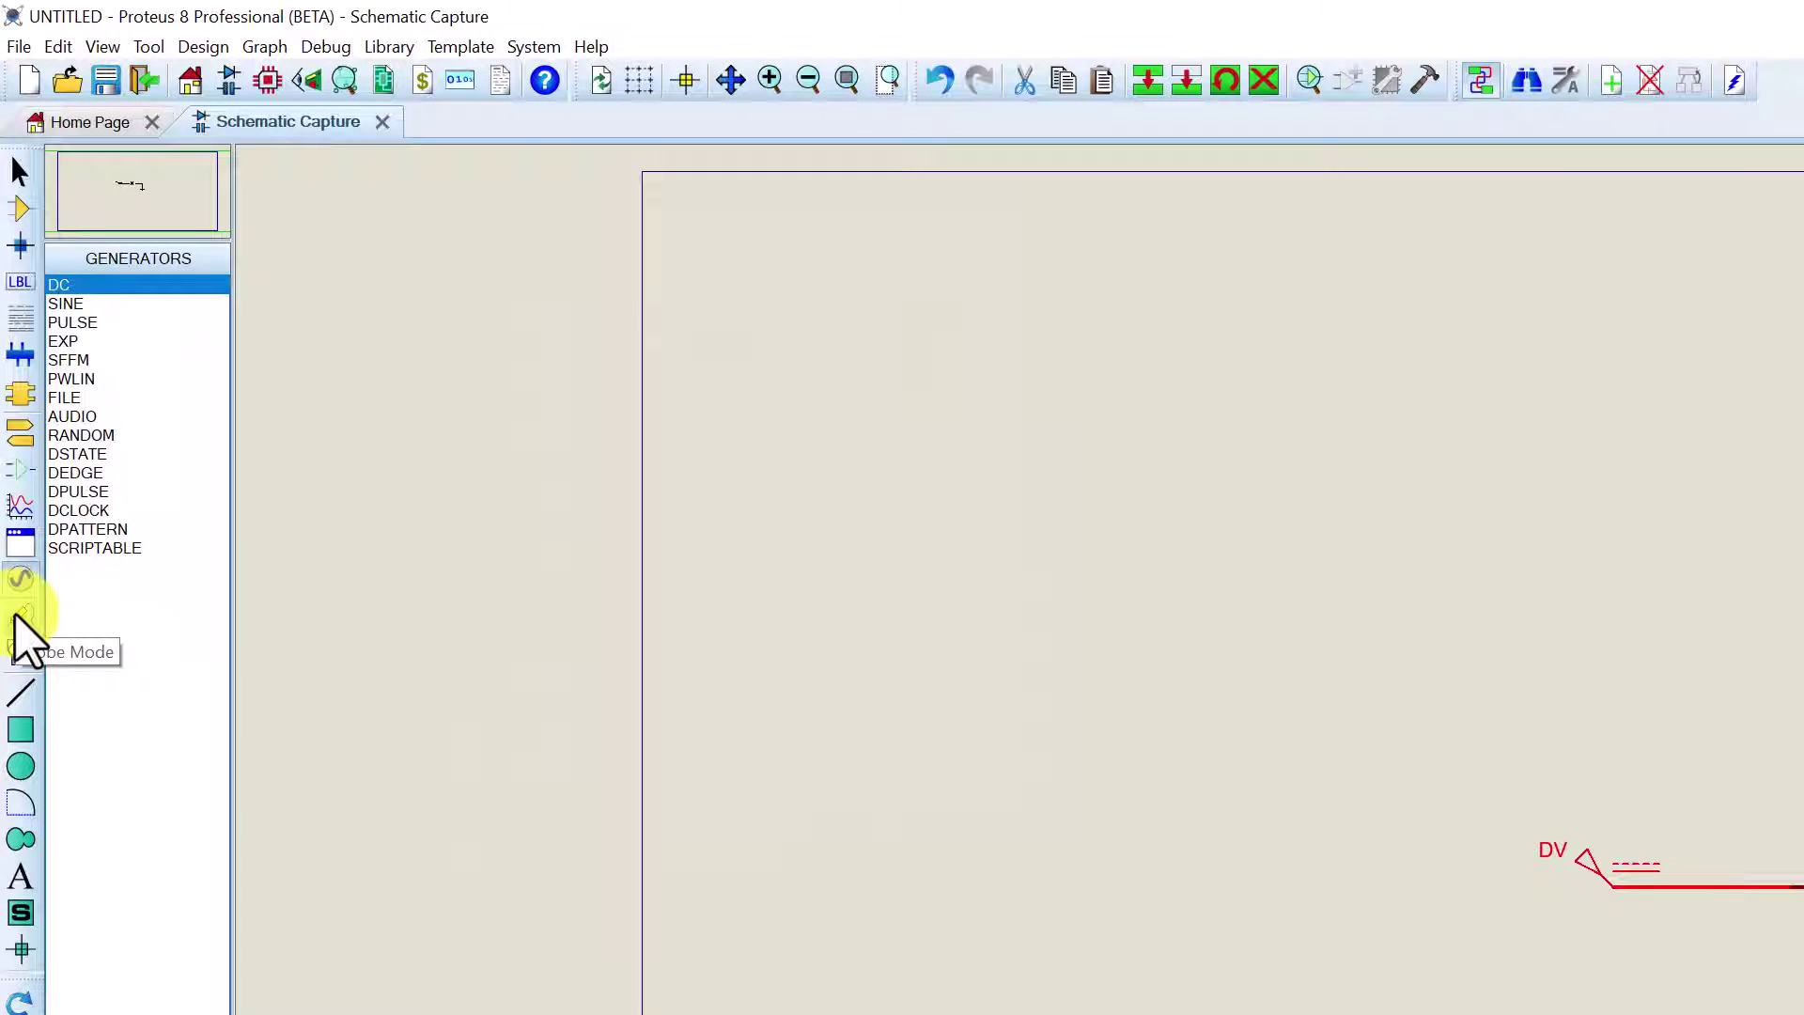
# Put a CURRENT probe on the wire between D1 and ground and name it DI
pyautogui.click(20, 615)
pyautogui.click(80, 305)
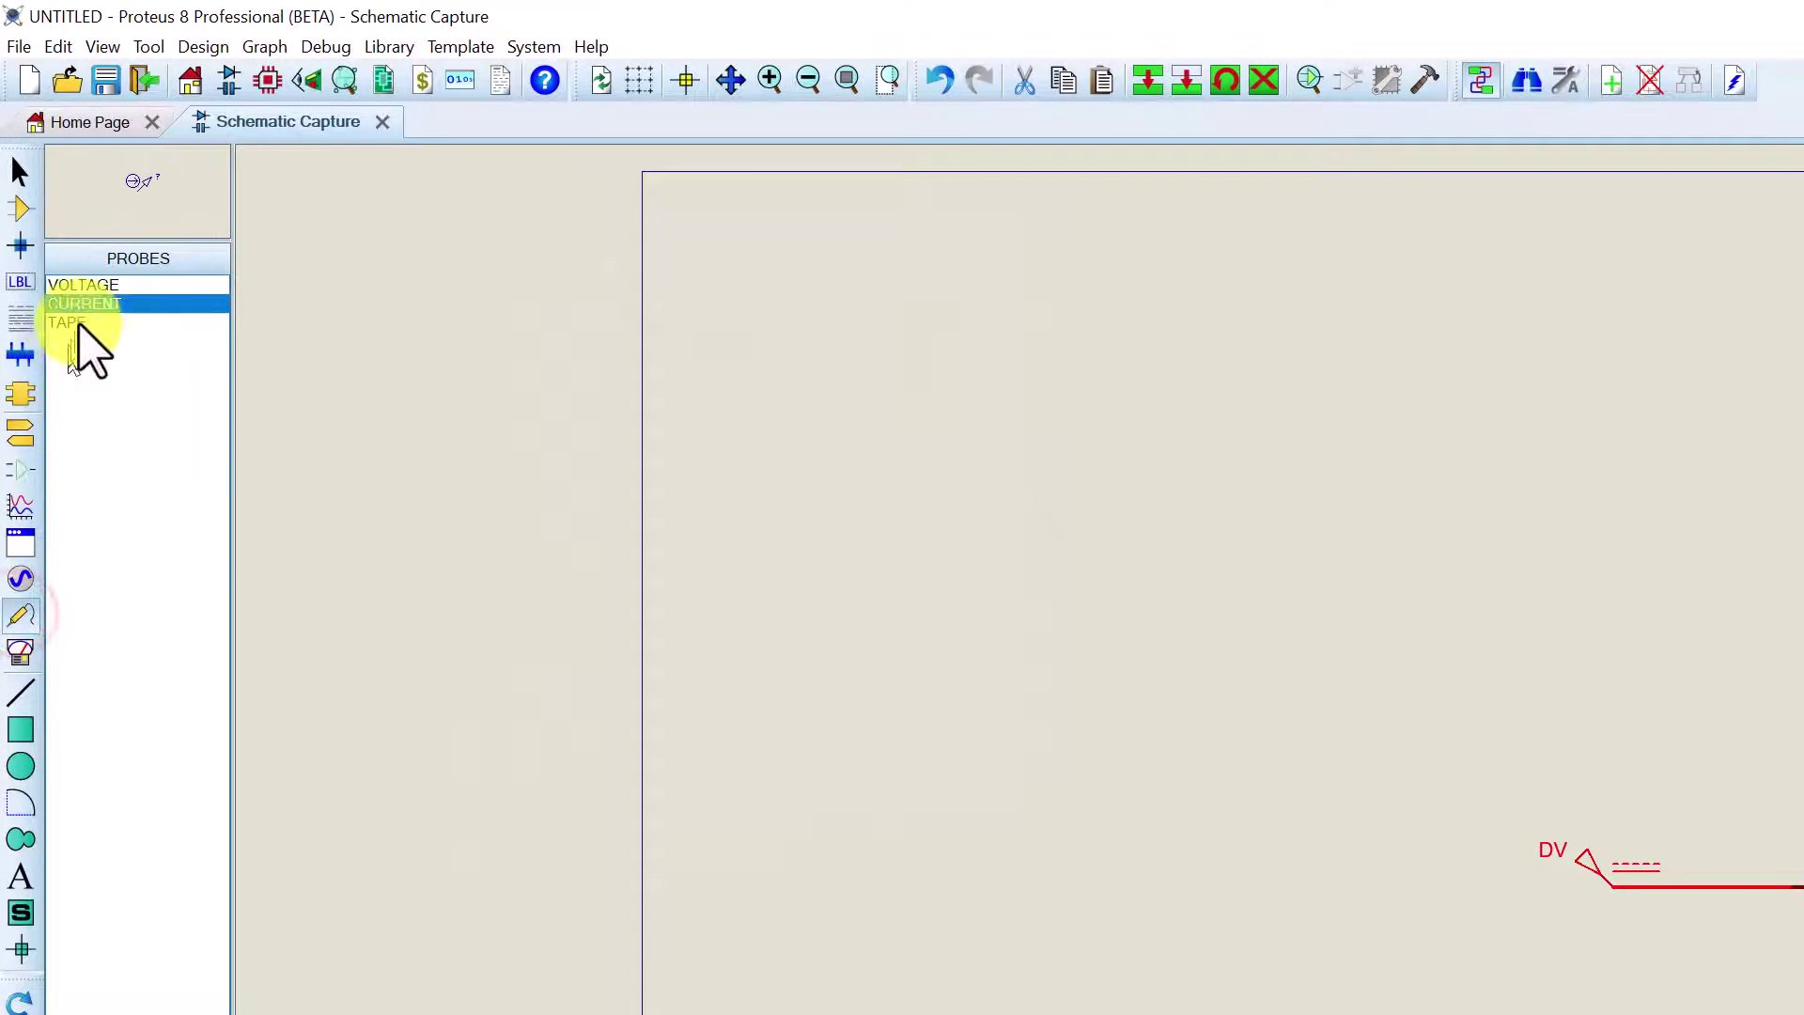
pyautogui.click(973, 440)
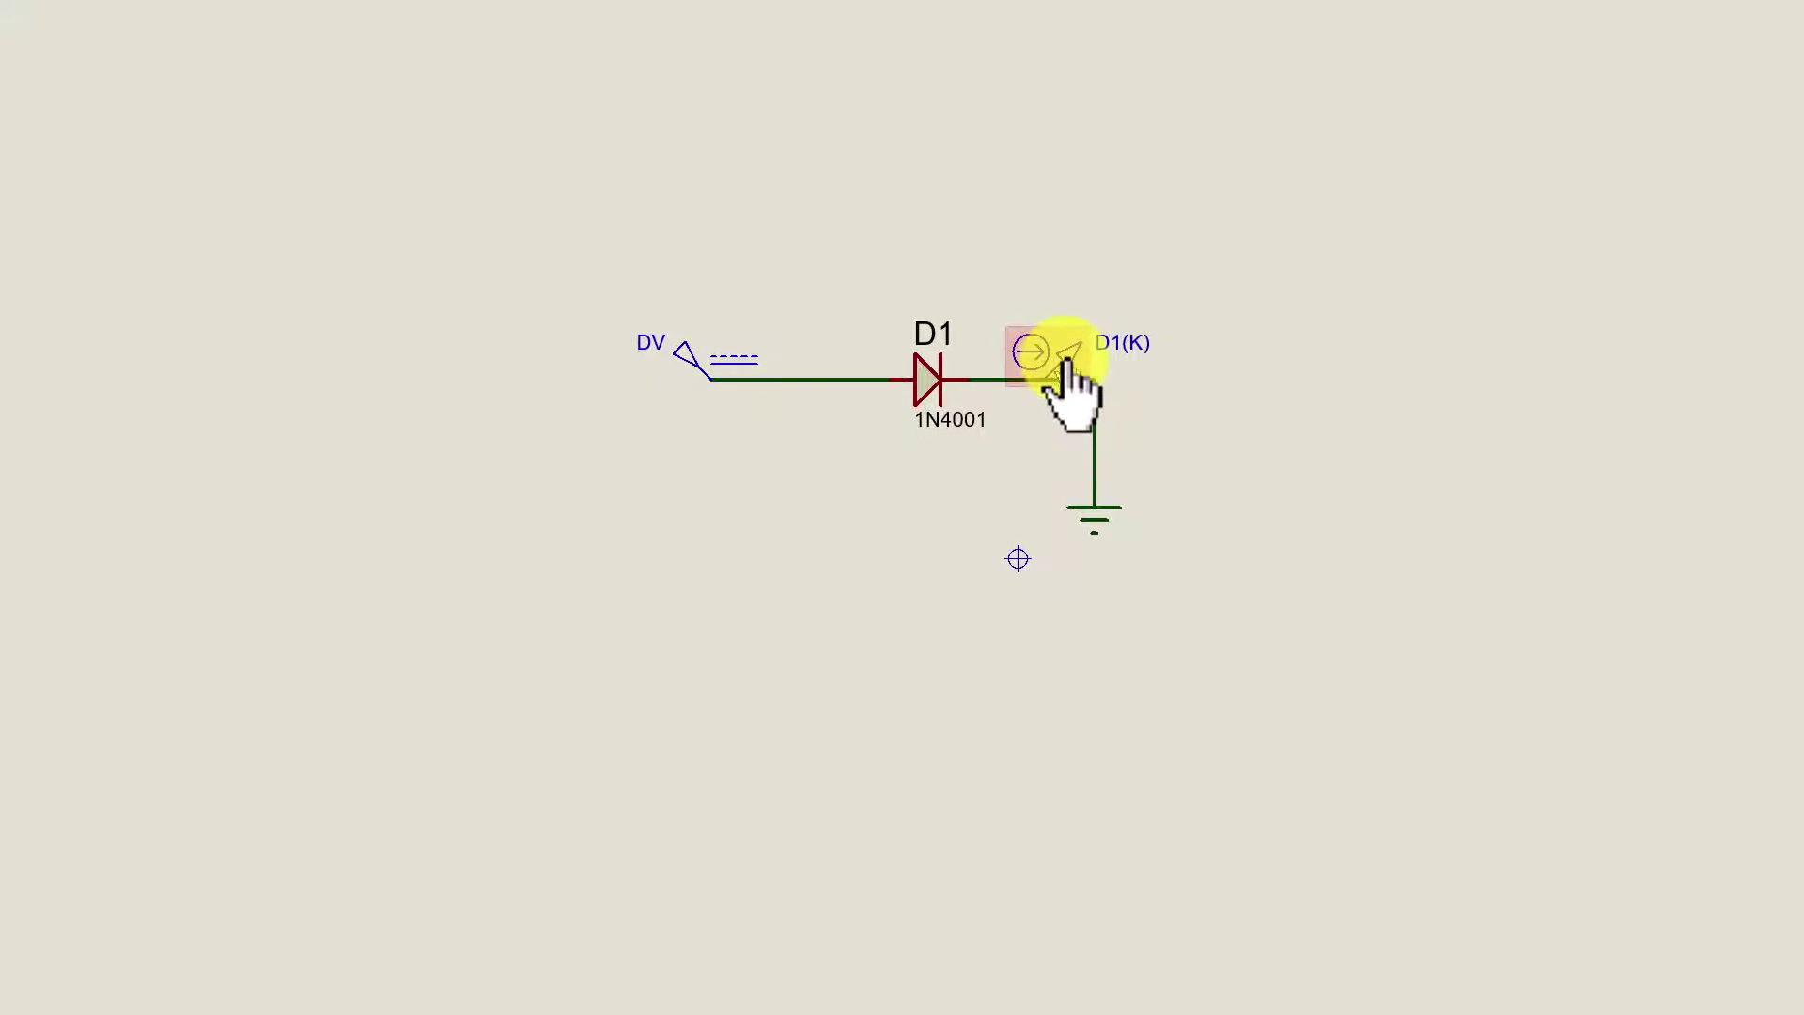
pyautogui.doubleClick(1068, 365)
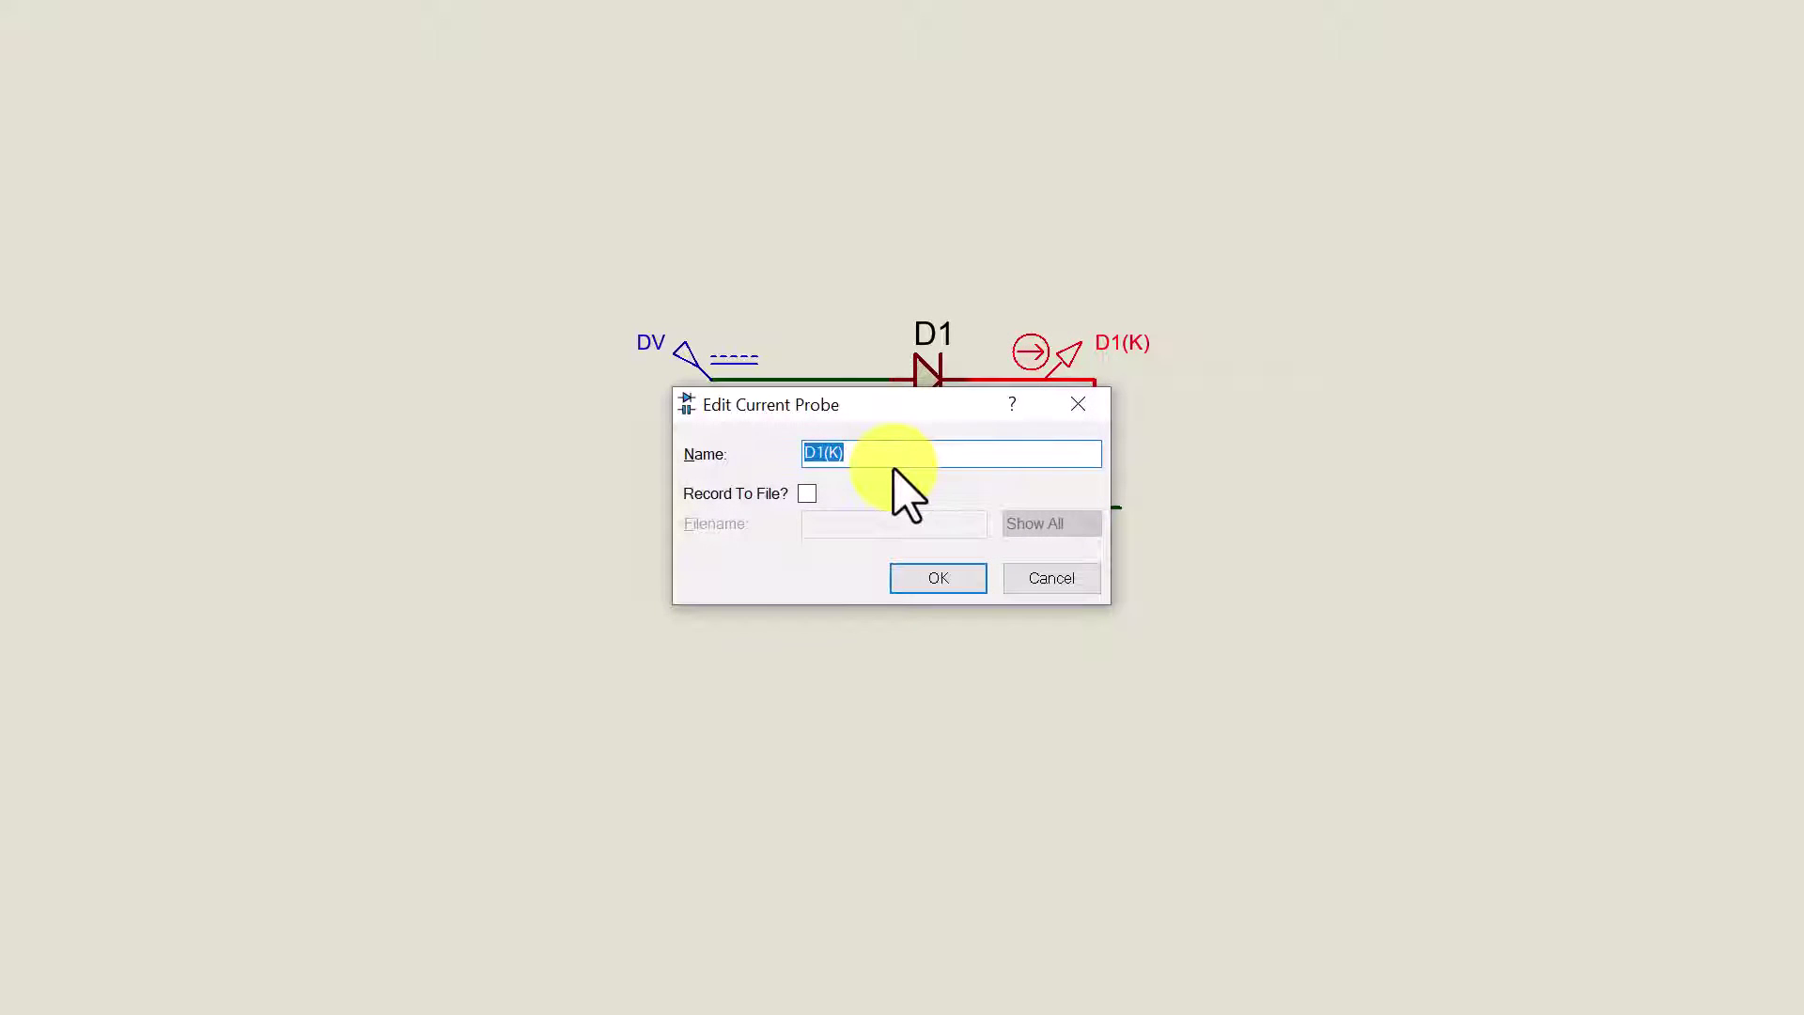
pyautogui.write('DI')
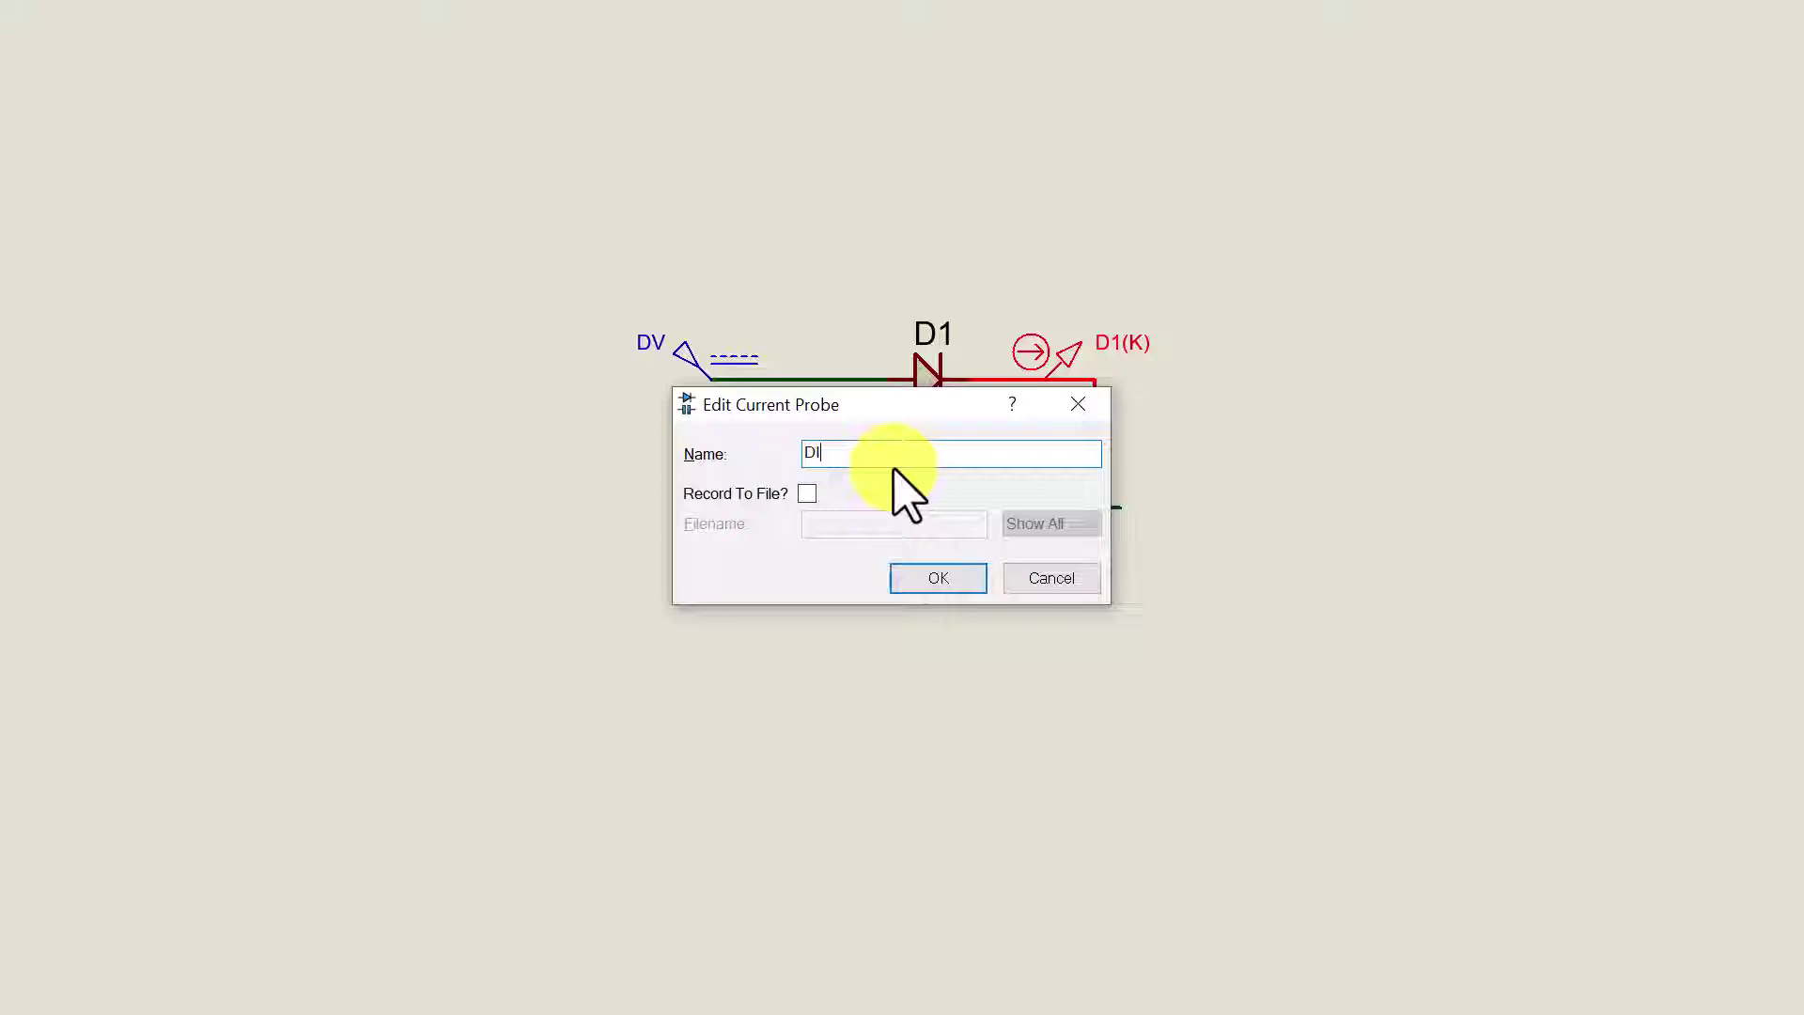
pyautogui.click(933, 579)
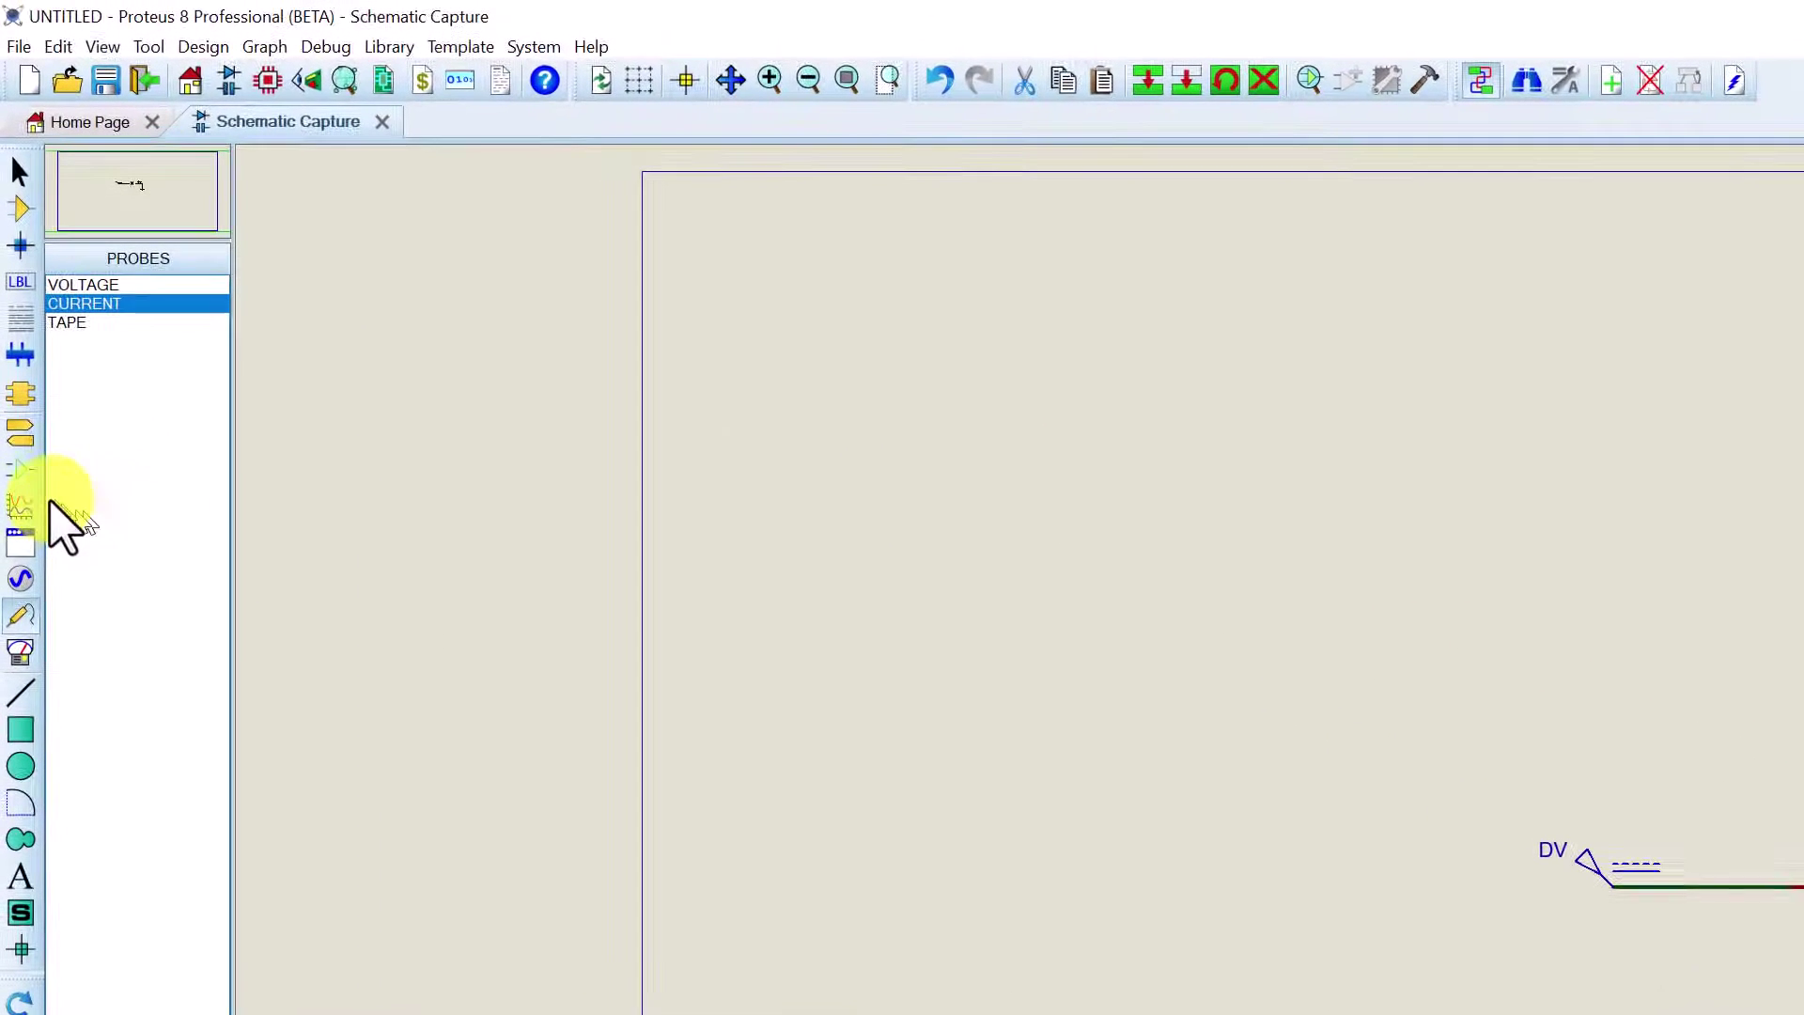
# Draw a DC SWEEP graph frame below the diode circuit
pyautogui.click(20, 507)
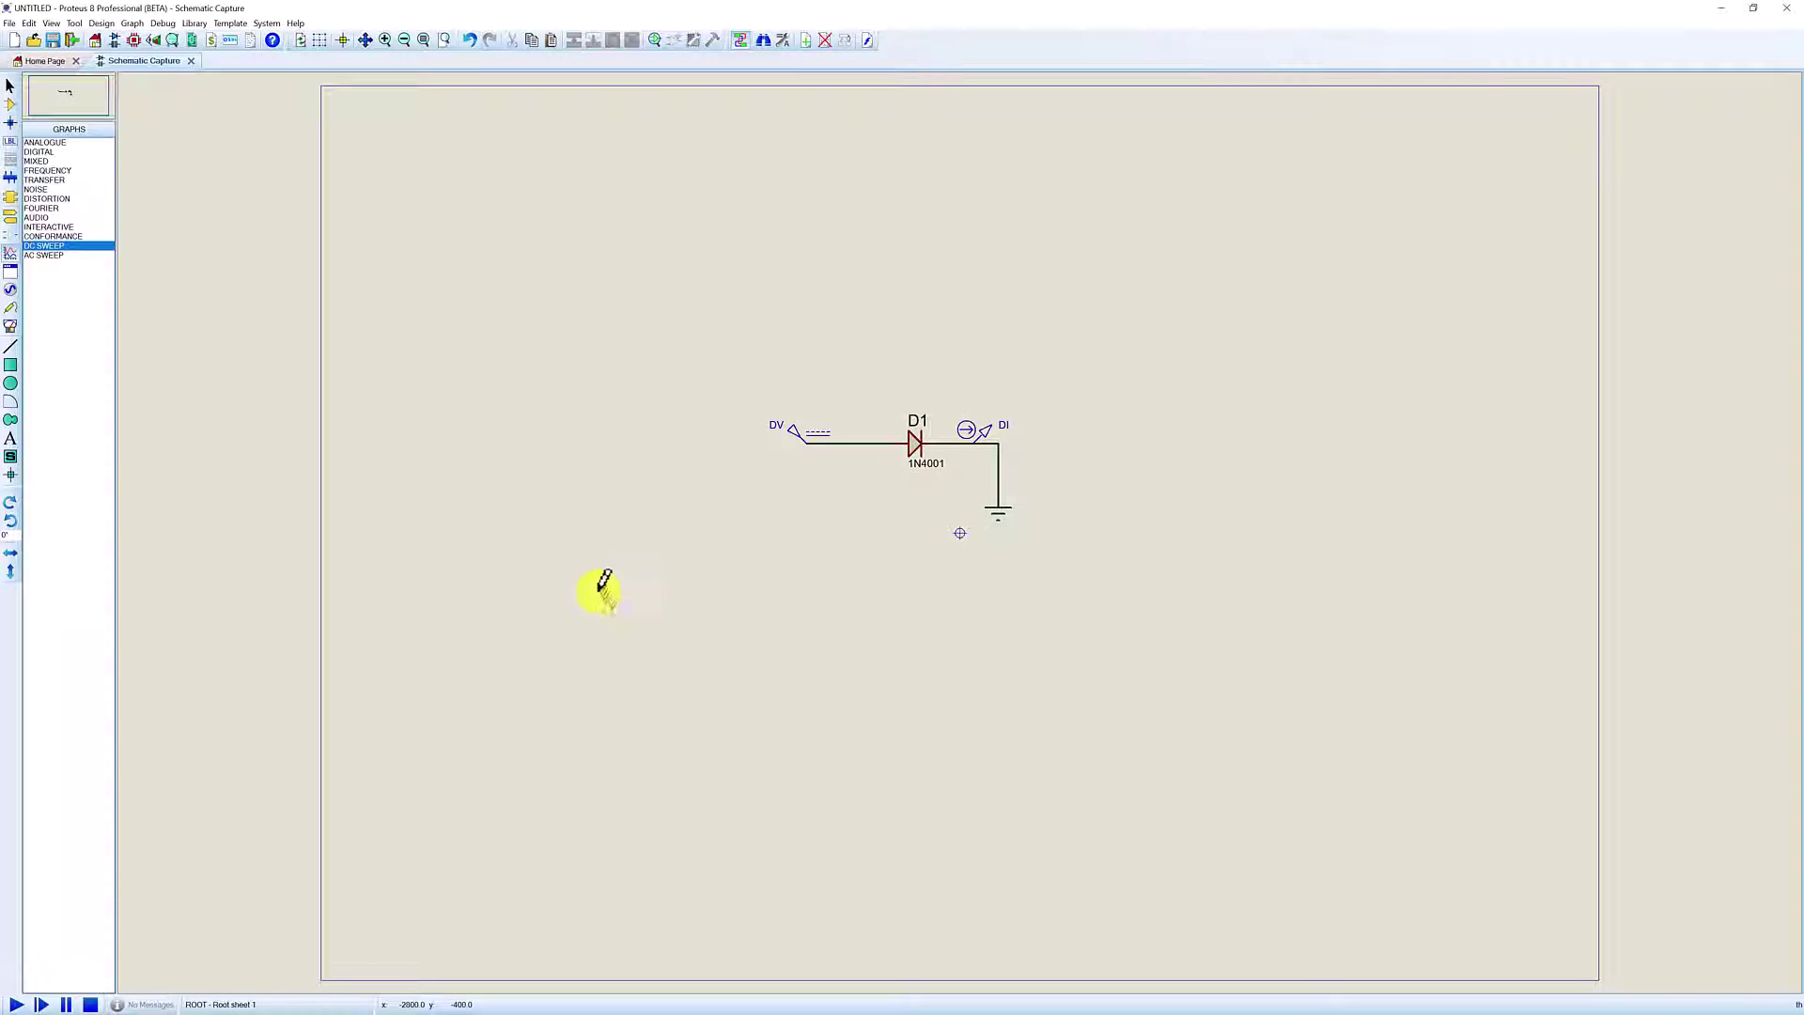
pyautogui.moveTo(589, 579); pyautogui.dragTo(1264, 915)
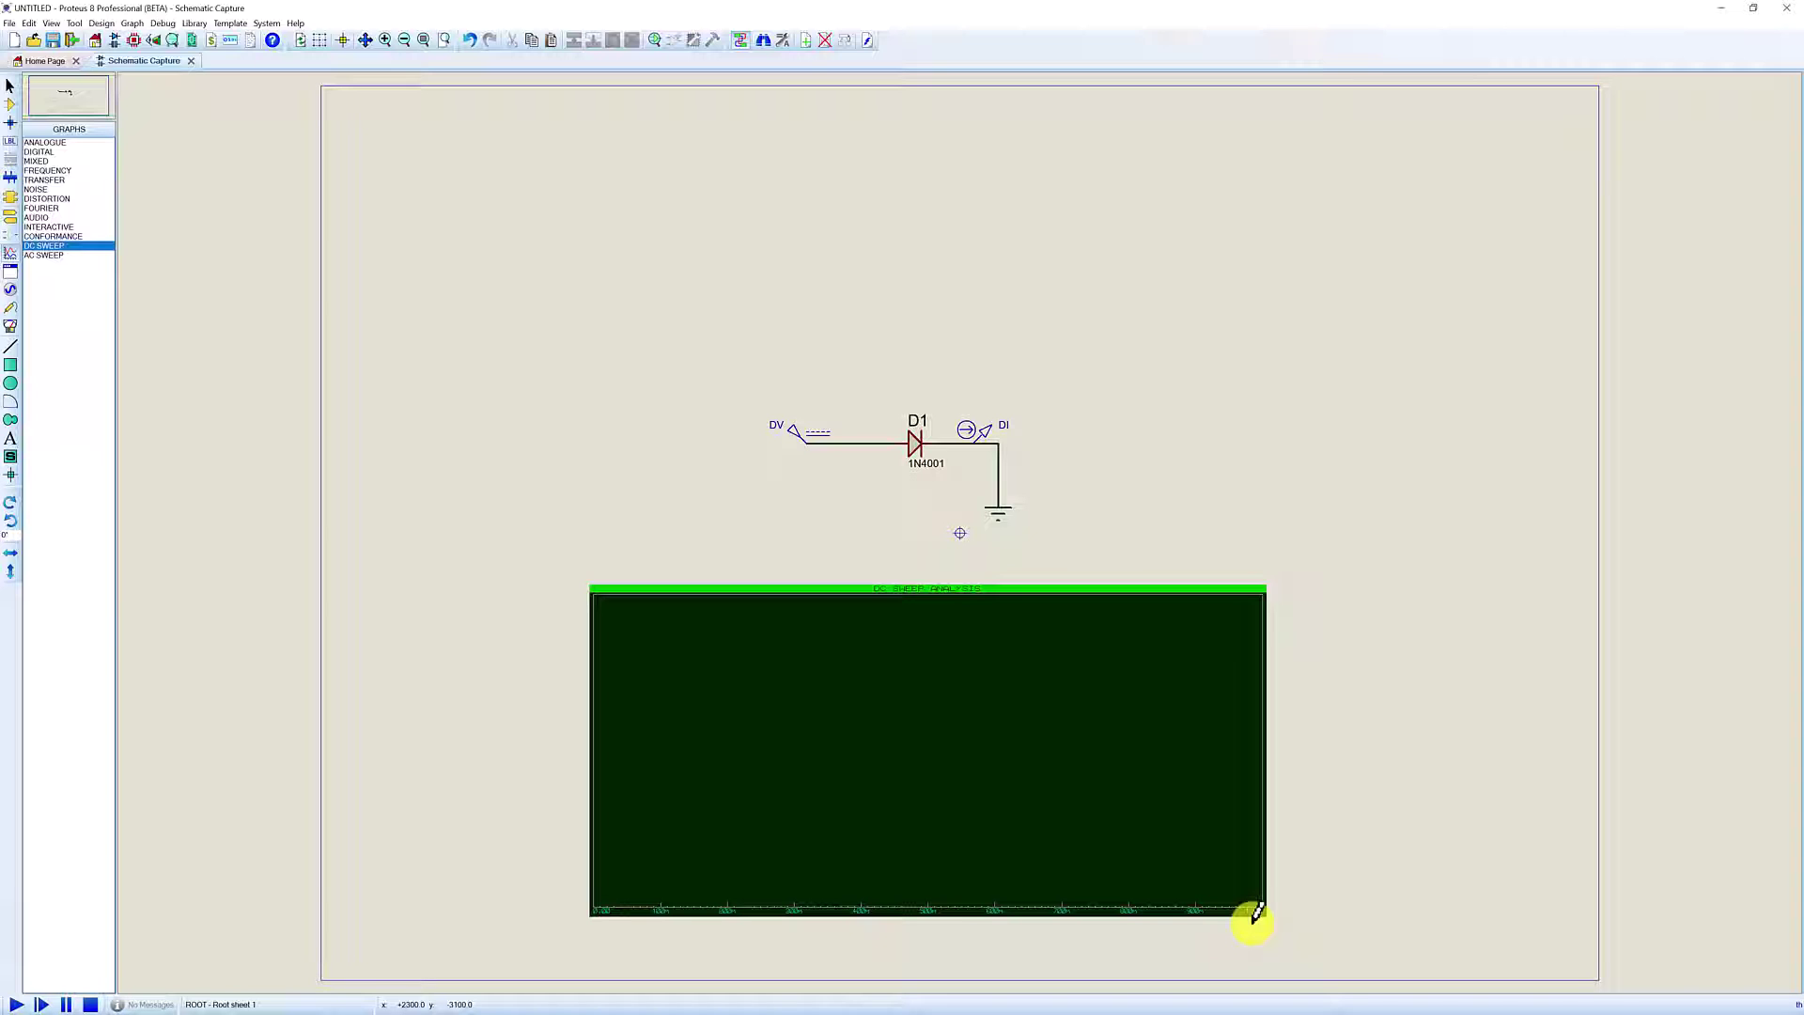
# Title the graph DIODE I-V CHARACTERISTICS, with FORWARD CURRENT and FORWARD VOLTAGE as the axis labels
pyautogui.rightClick(902, 692)
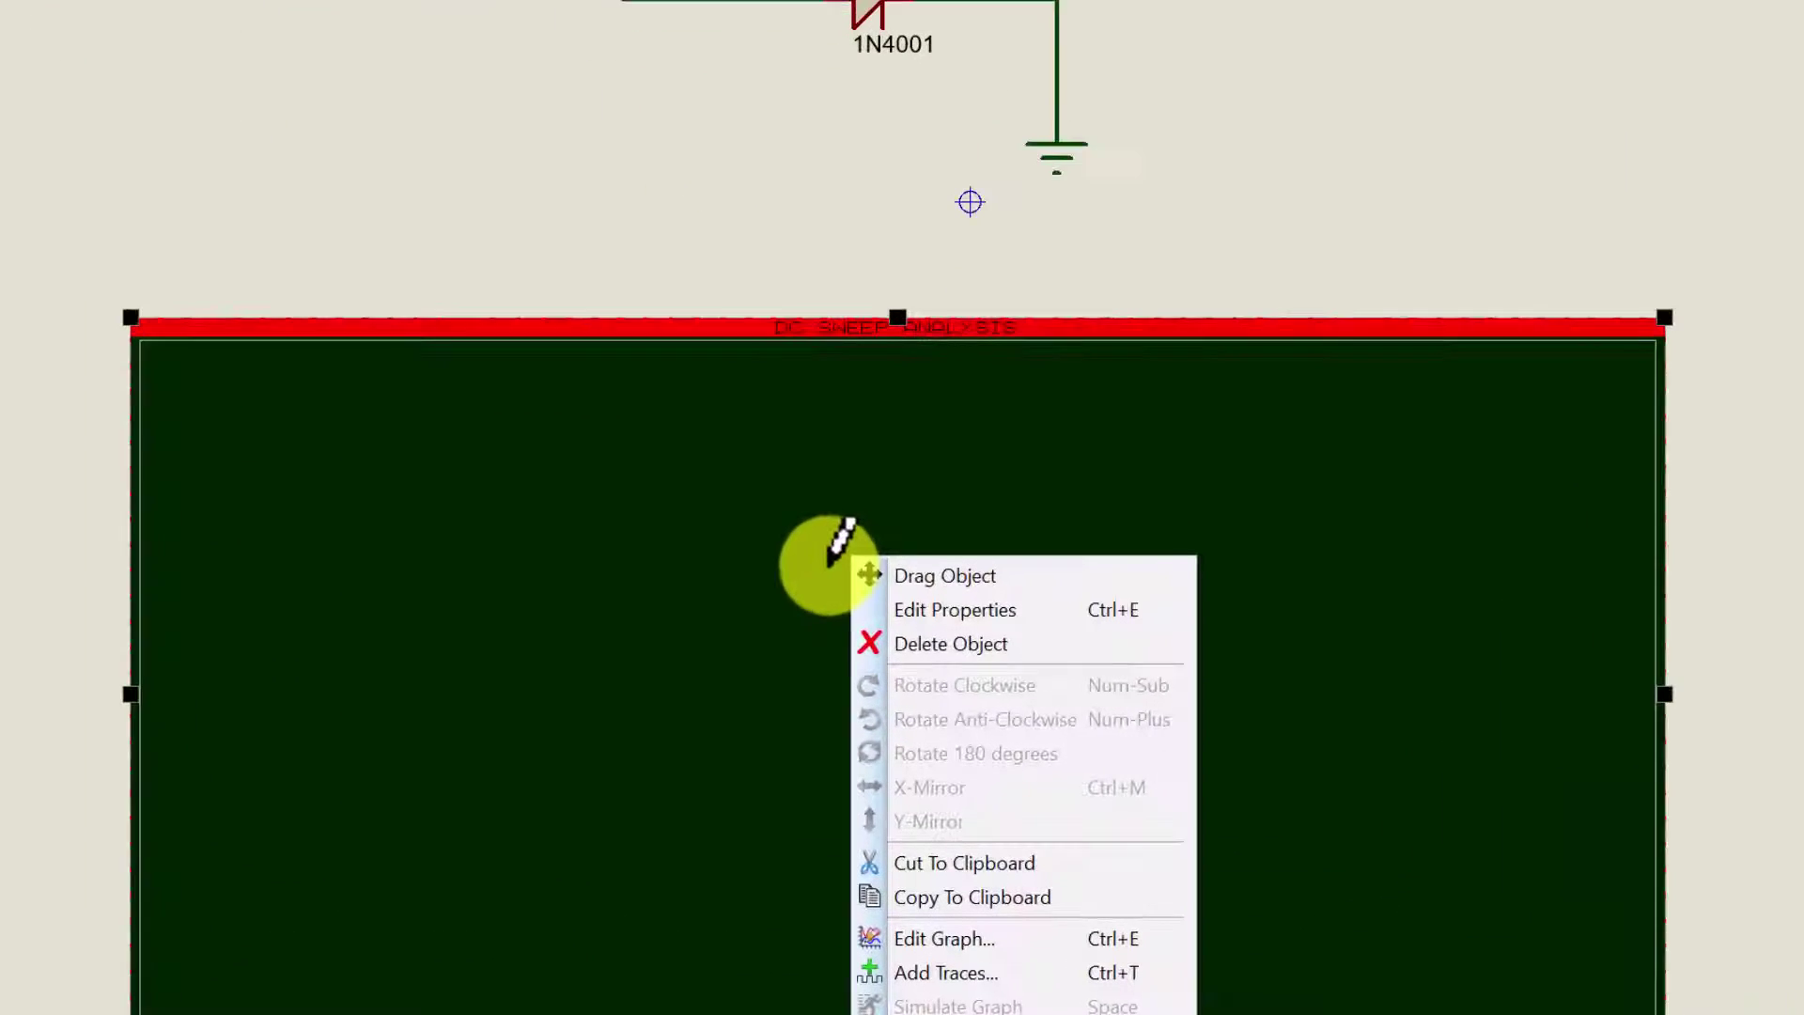
pyautogui.click(934, 602)
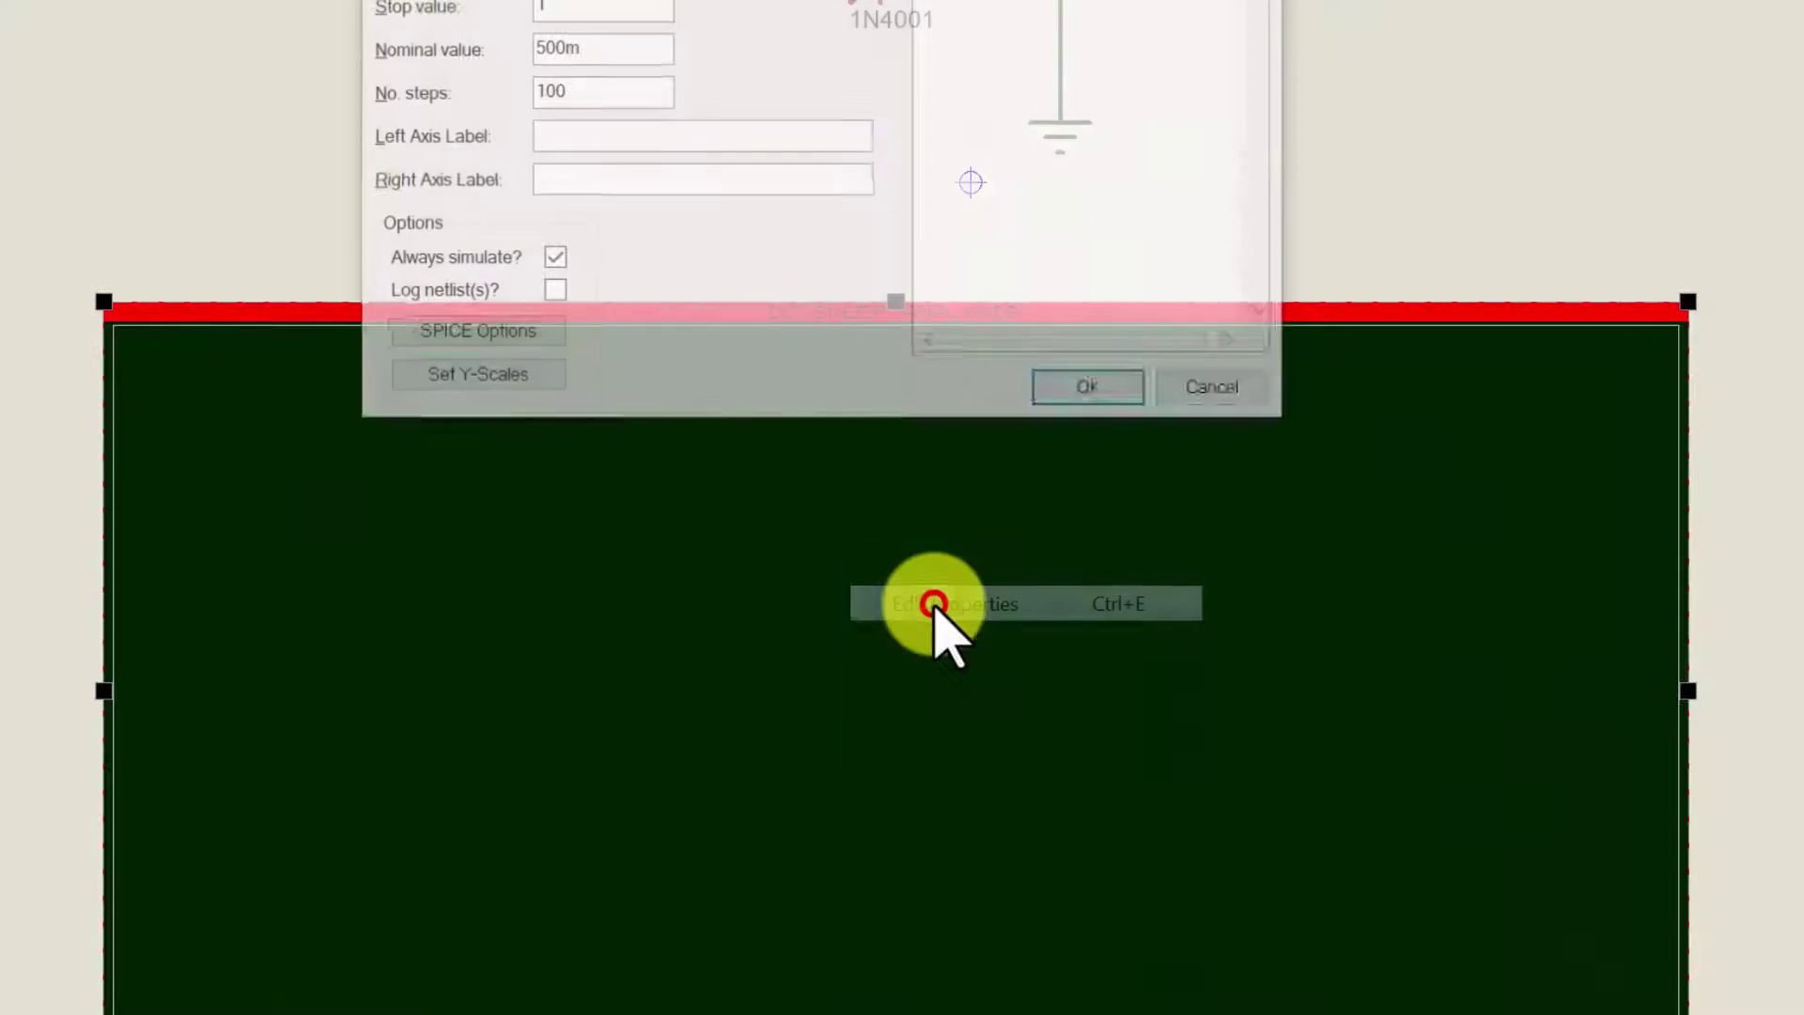
pyautogui.moveTo(801, 305); pyautogui.dragTo(599, 310)
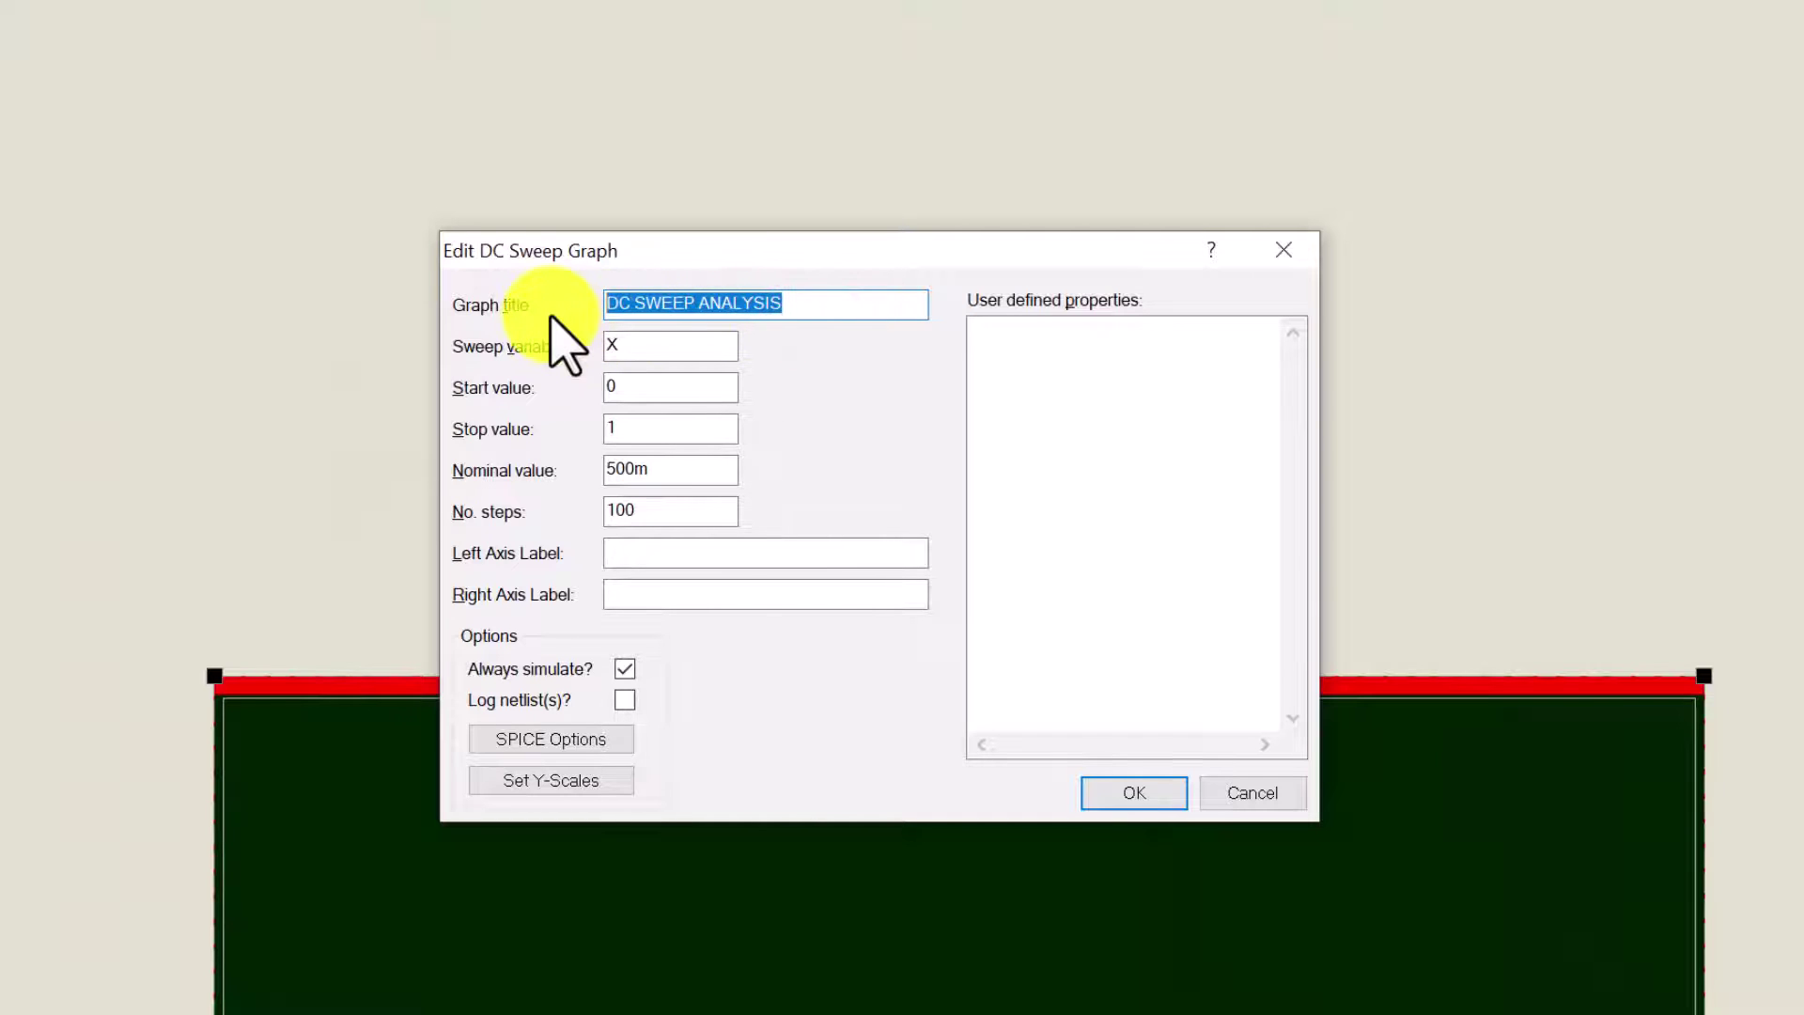
pyautogui.write('DIODE I')
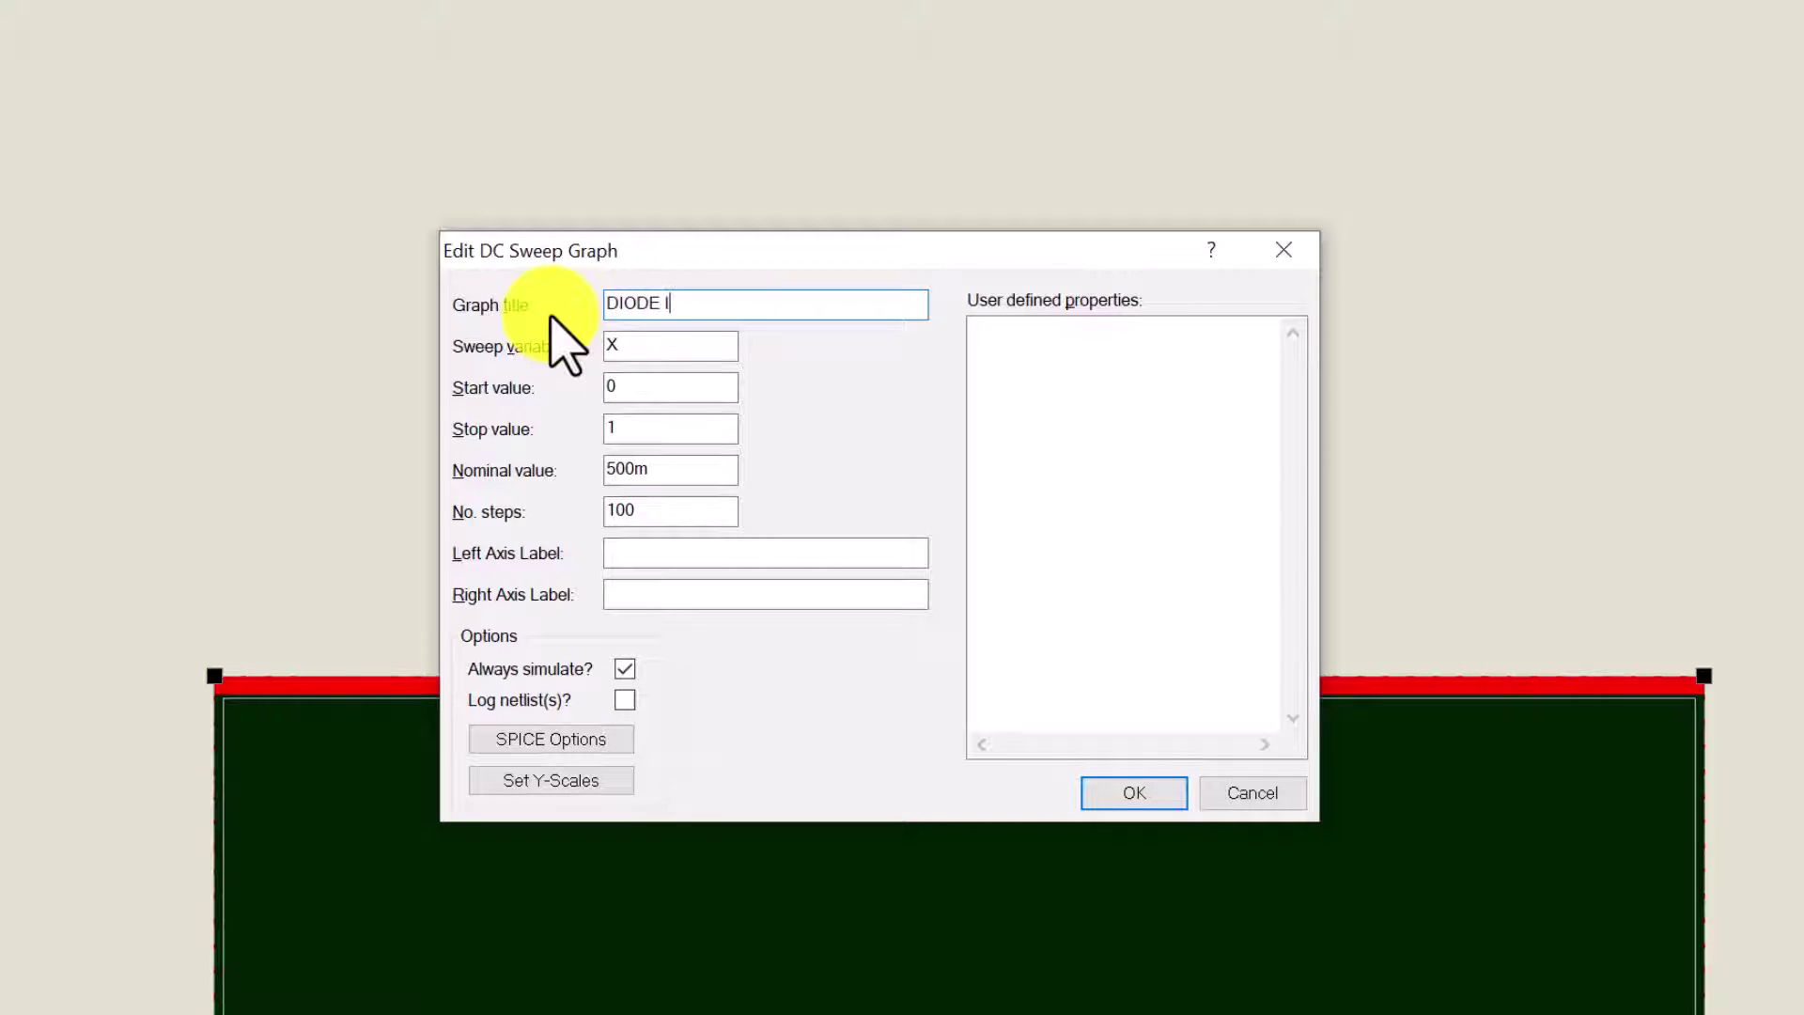
pyautogui.write('-V CHARACTERISTICS')
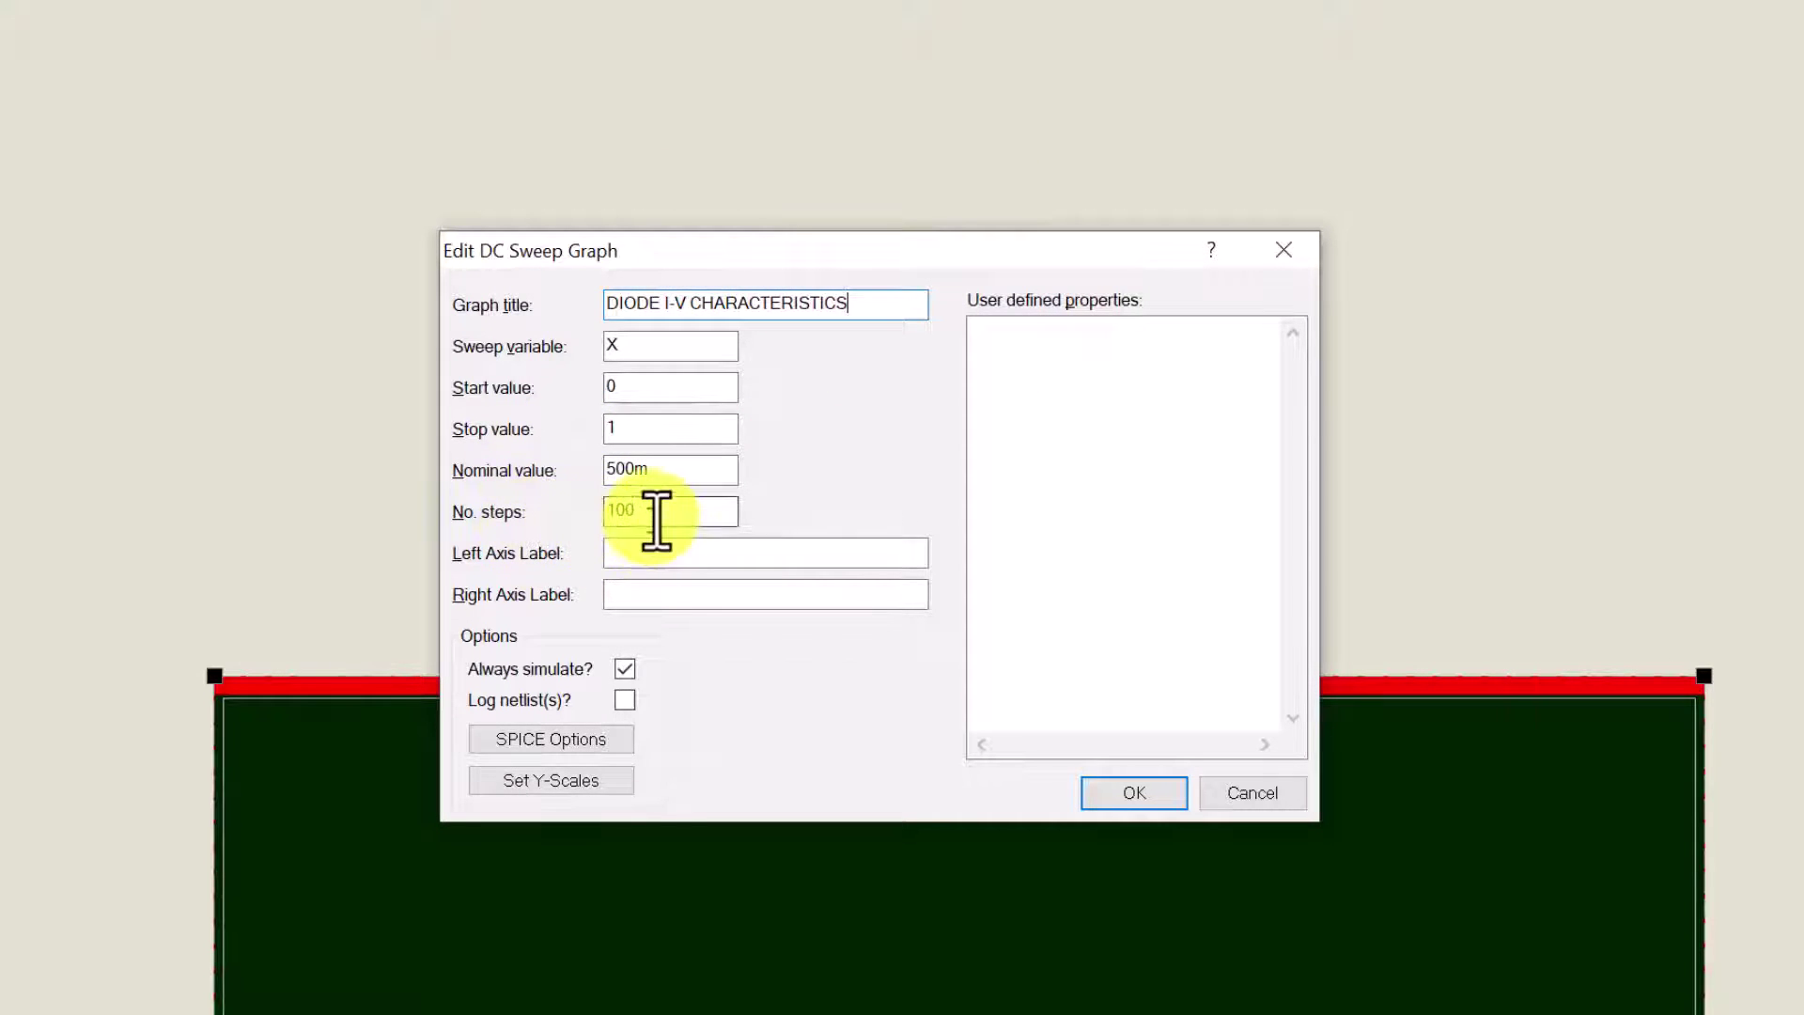
pyautogui.click(629, 553)
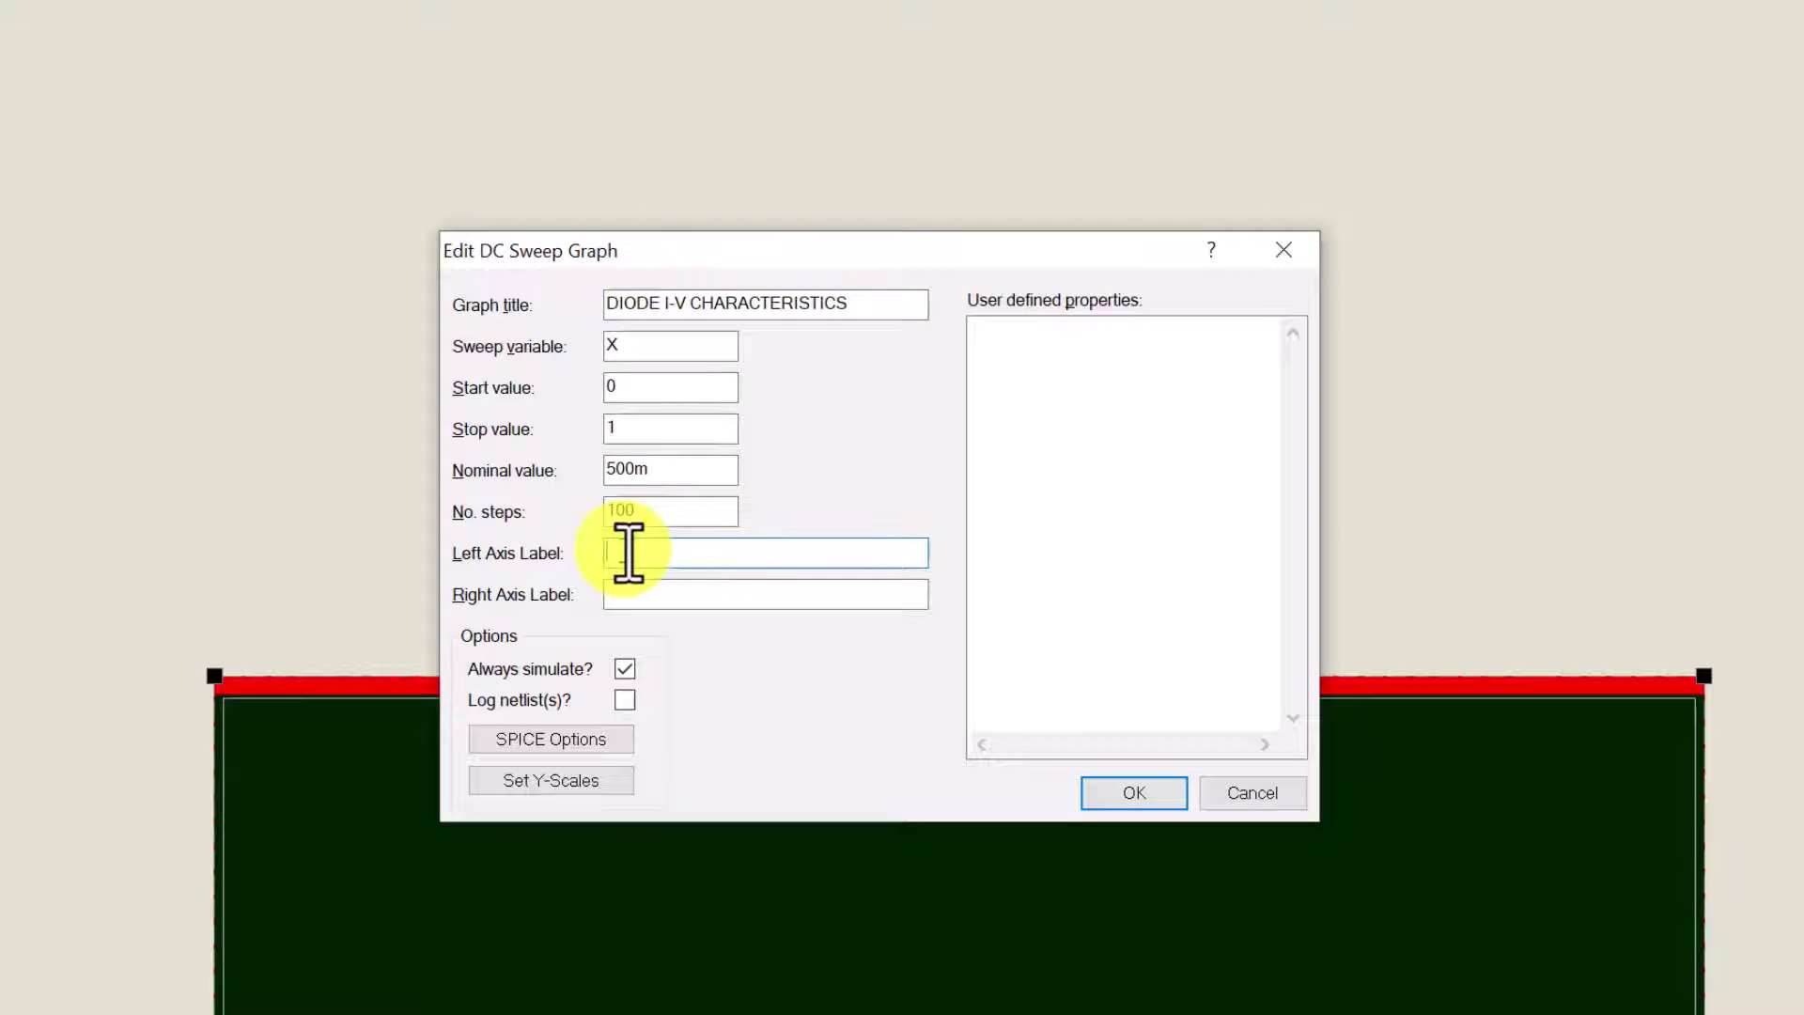
pyautogui.write('FORWARD CURRENT')
pyautogui.click(630, 596)
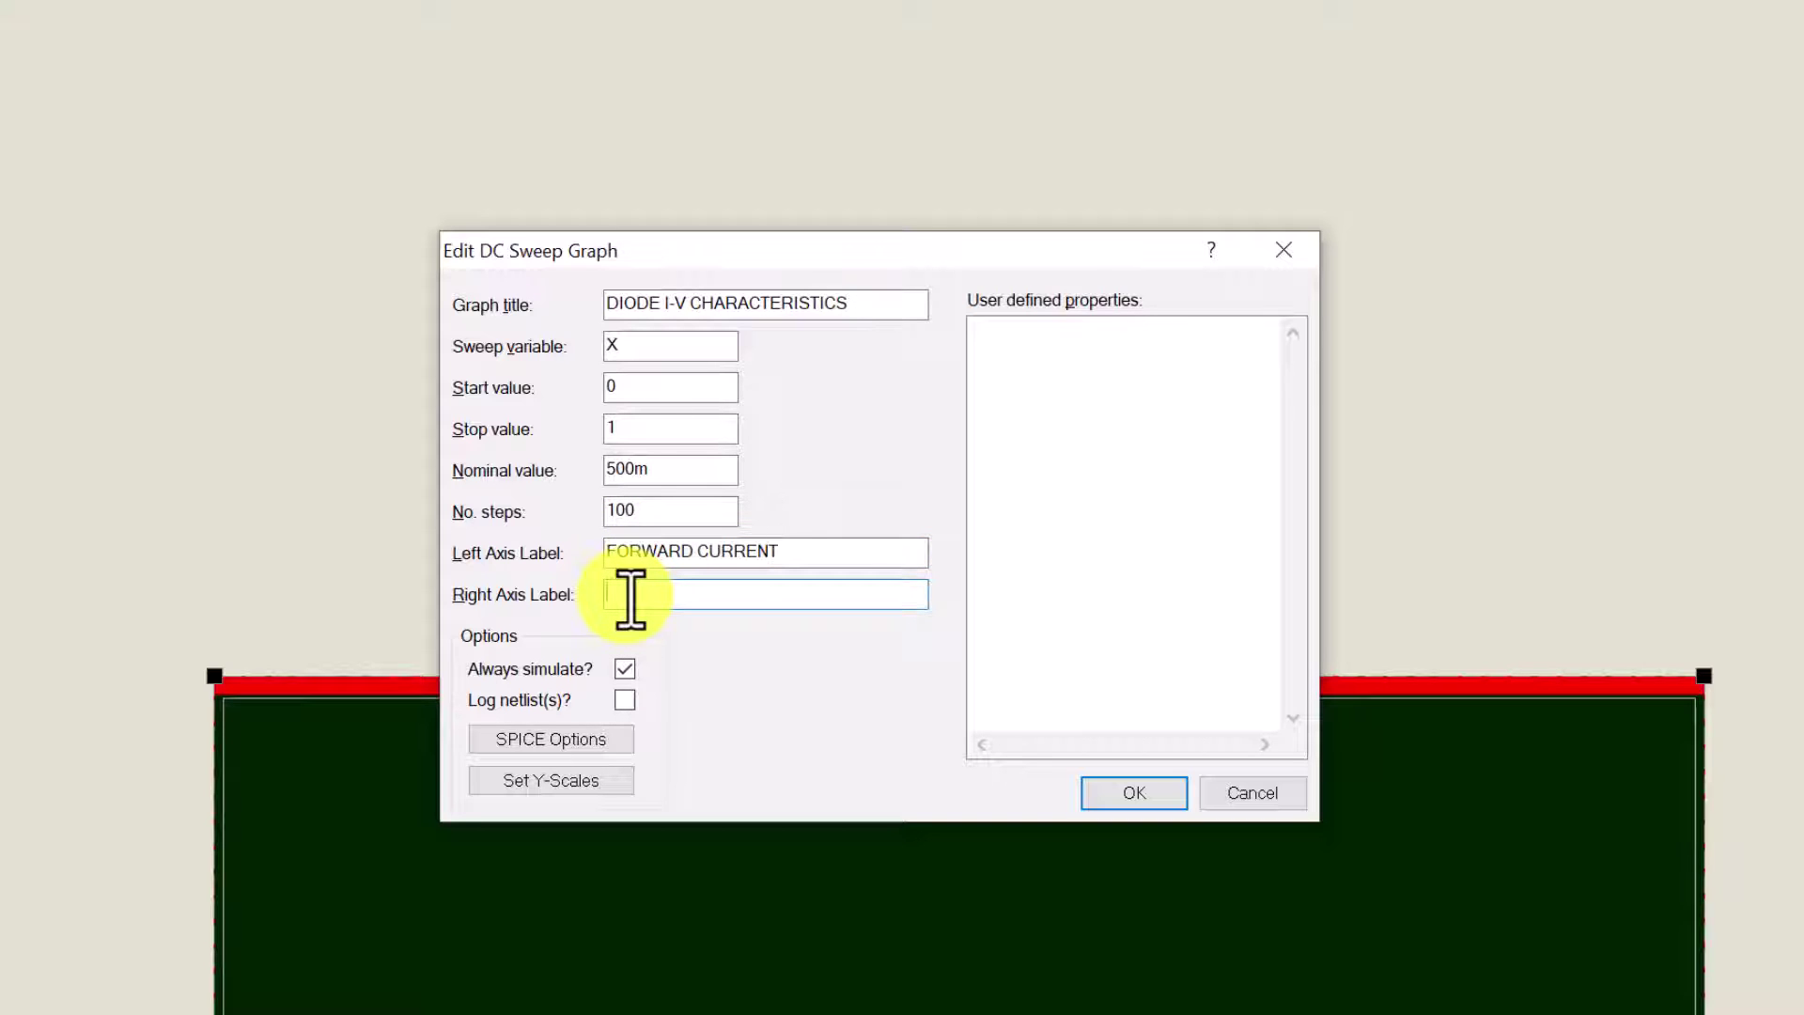
pyautogui.write('FORWARD VOLTAGE')
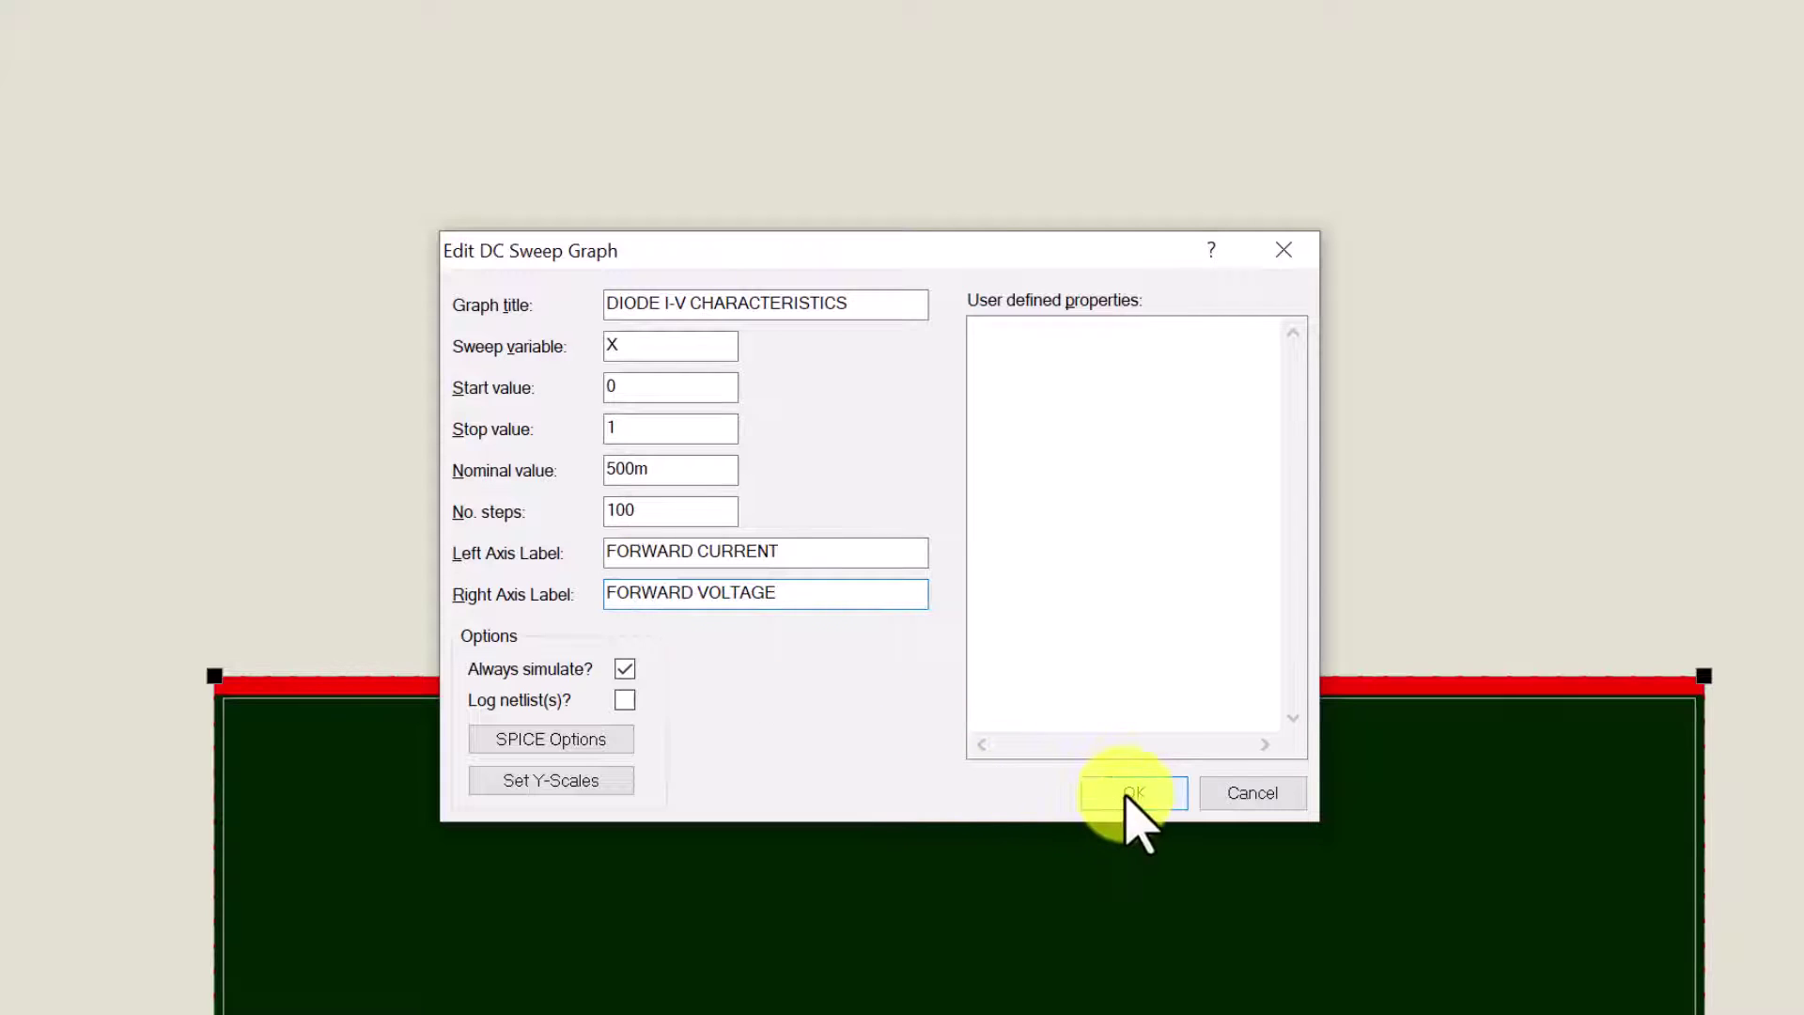
# Apply the graph settings and drop the DI probe onto the graph as a trace
pyautogui.click(1134, 792)
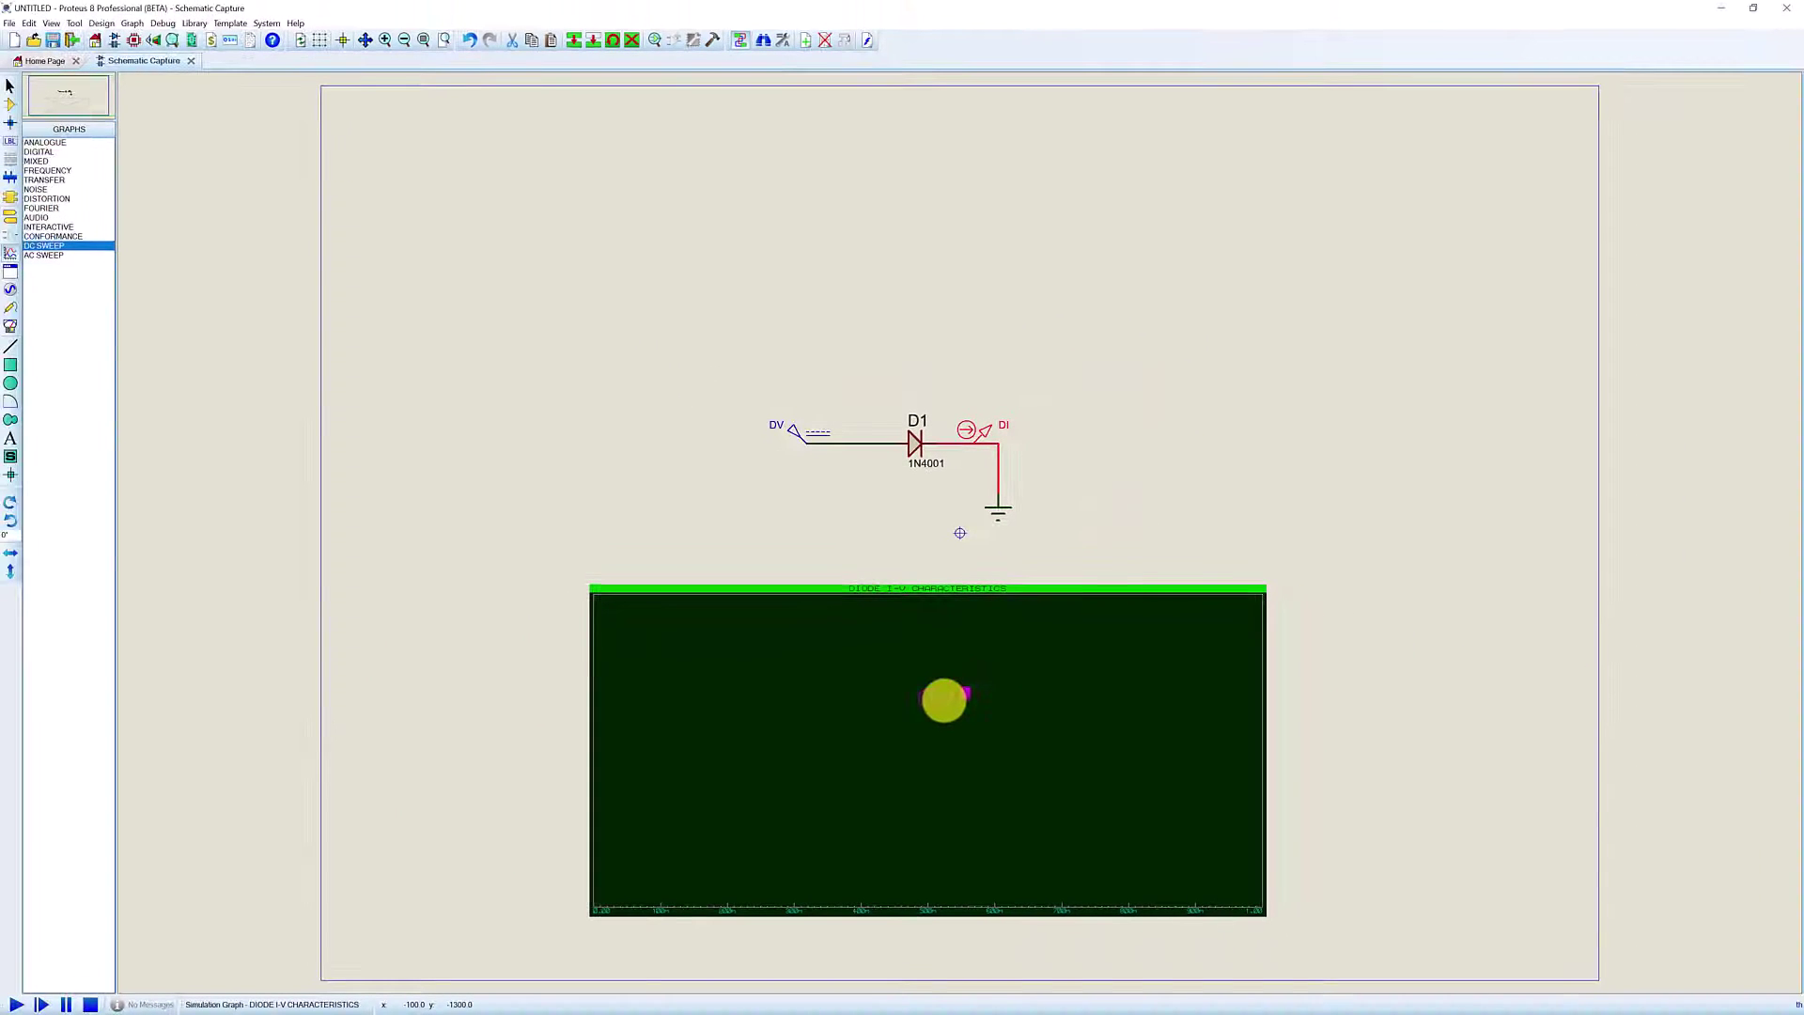
pyautogui.moveTo(944, 700); pyautogui.dragTo(947, 711)
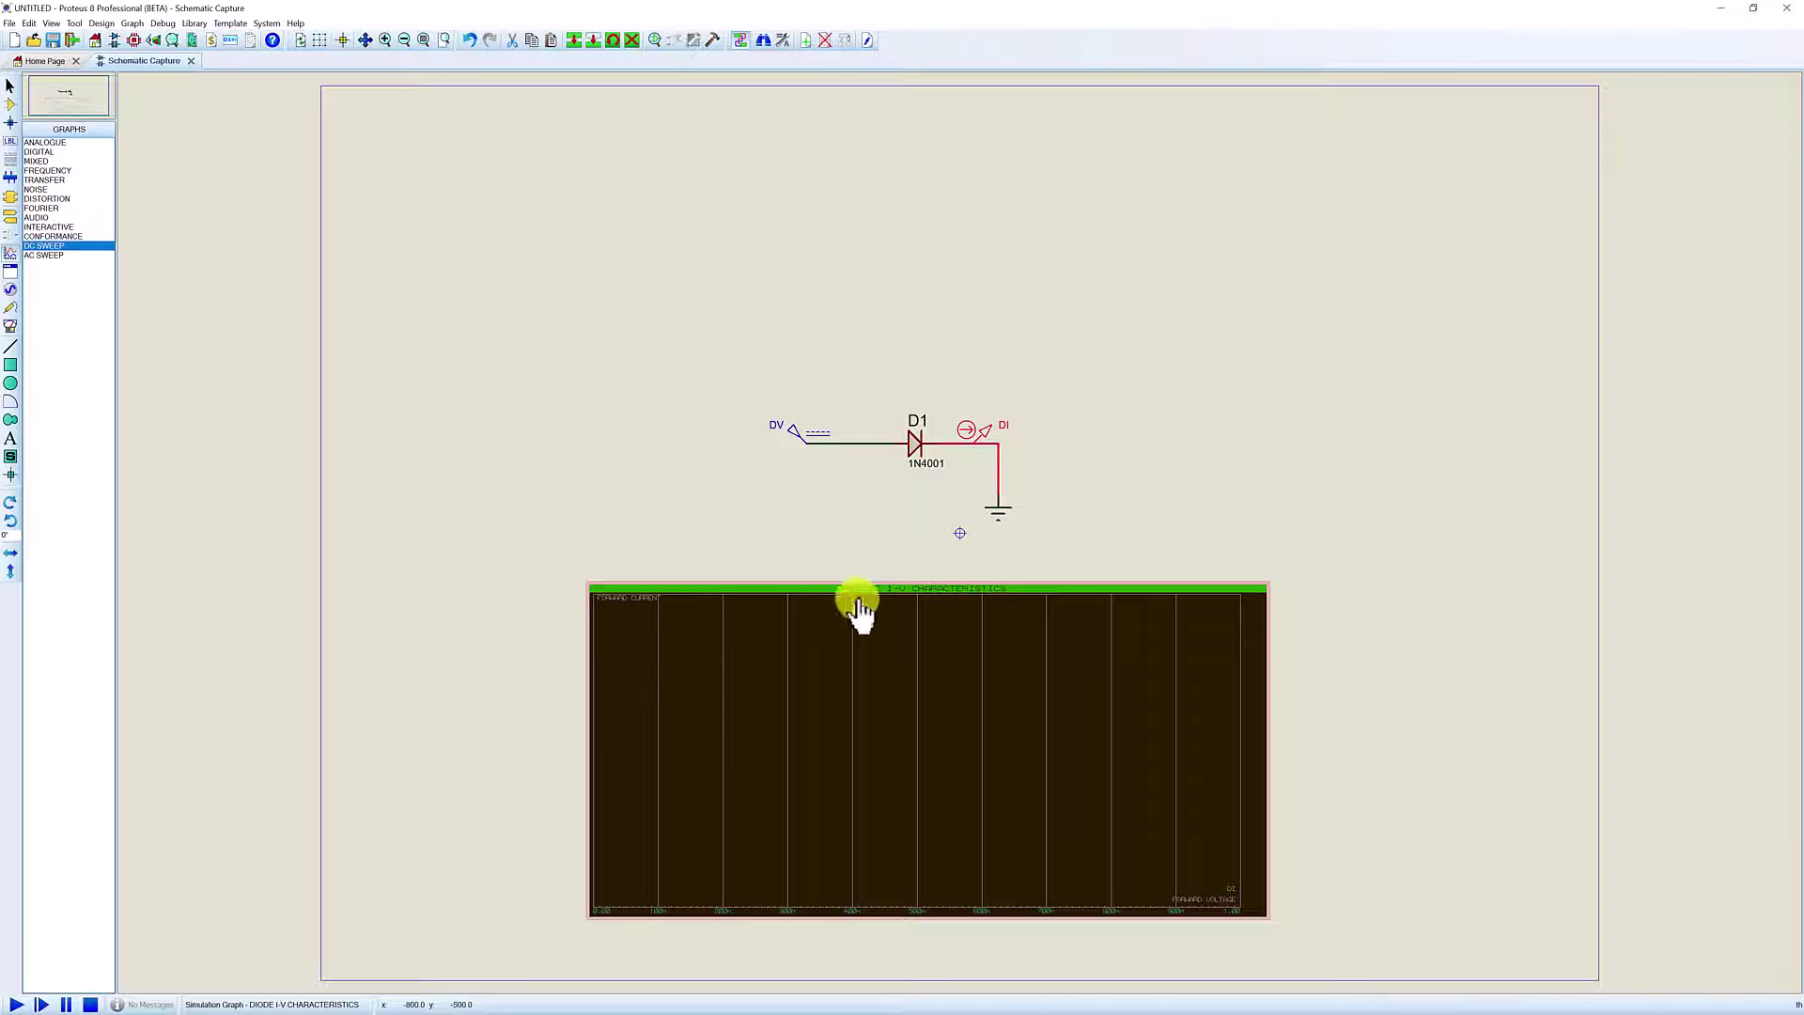
# Run the DC sweep simulation on the graph to plot the DI forward-current curve
pyautogui.click(831, 649)
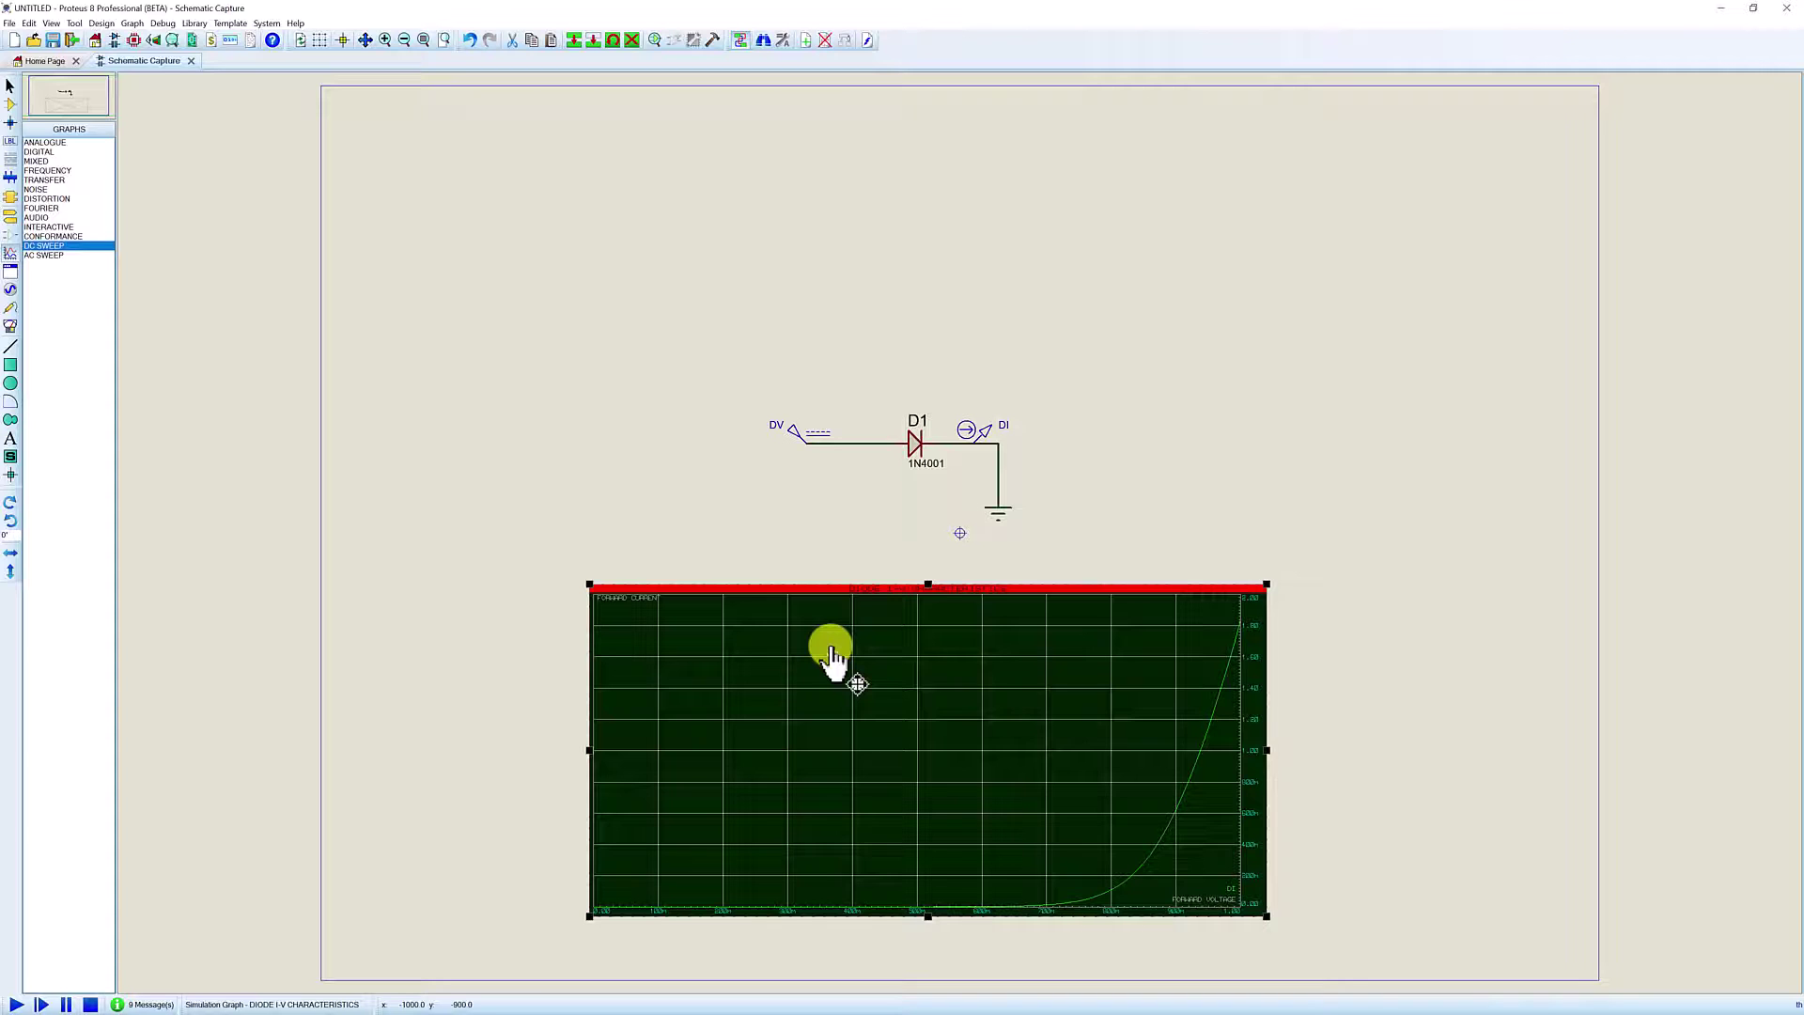
pyautogui.click(978, 723)
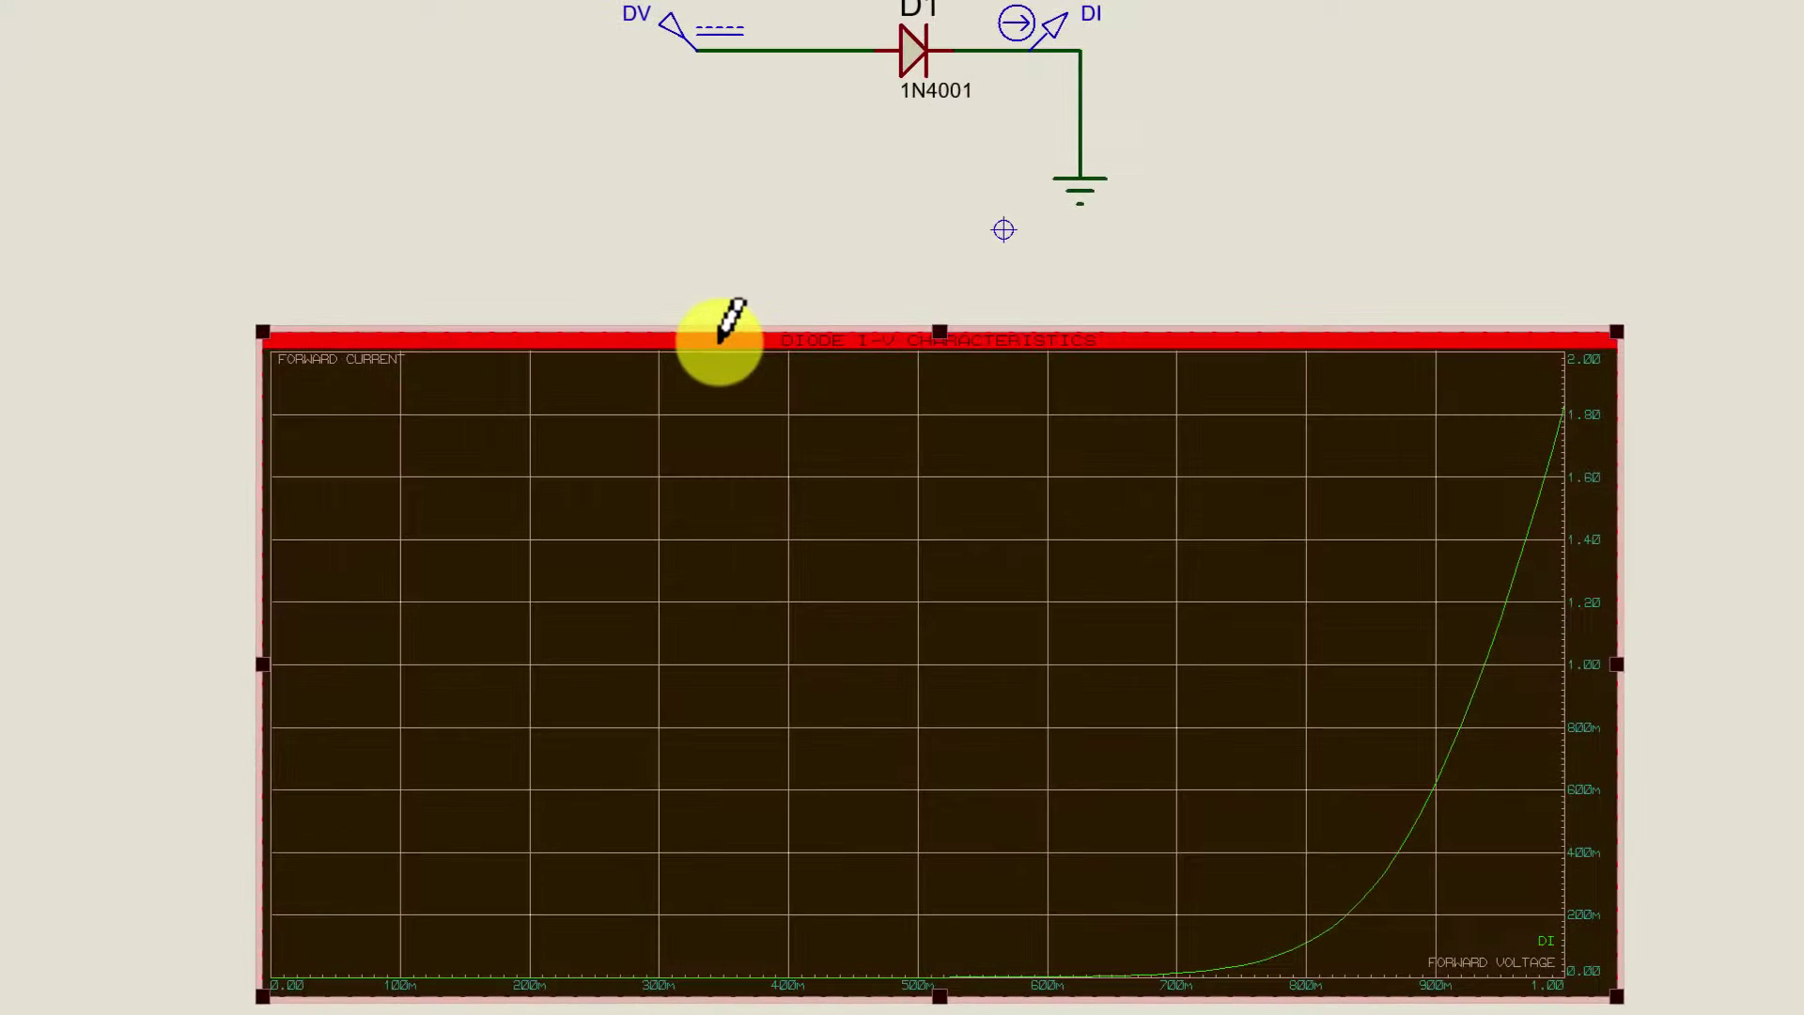
# Zoom the I-V graph into its rising region, read cursor values near 700m, then copy it to the clipboard
pyautogui.click(719, 340)
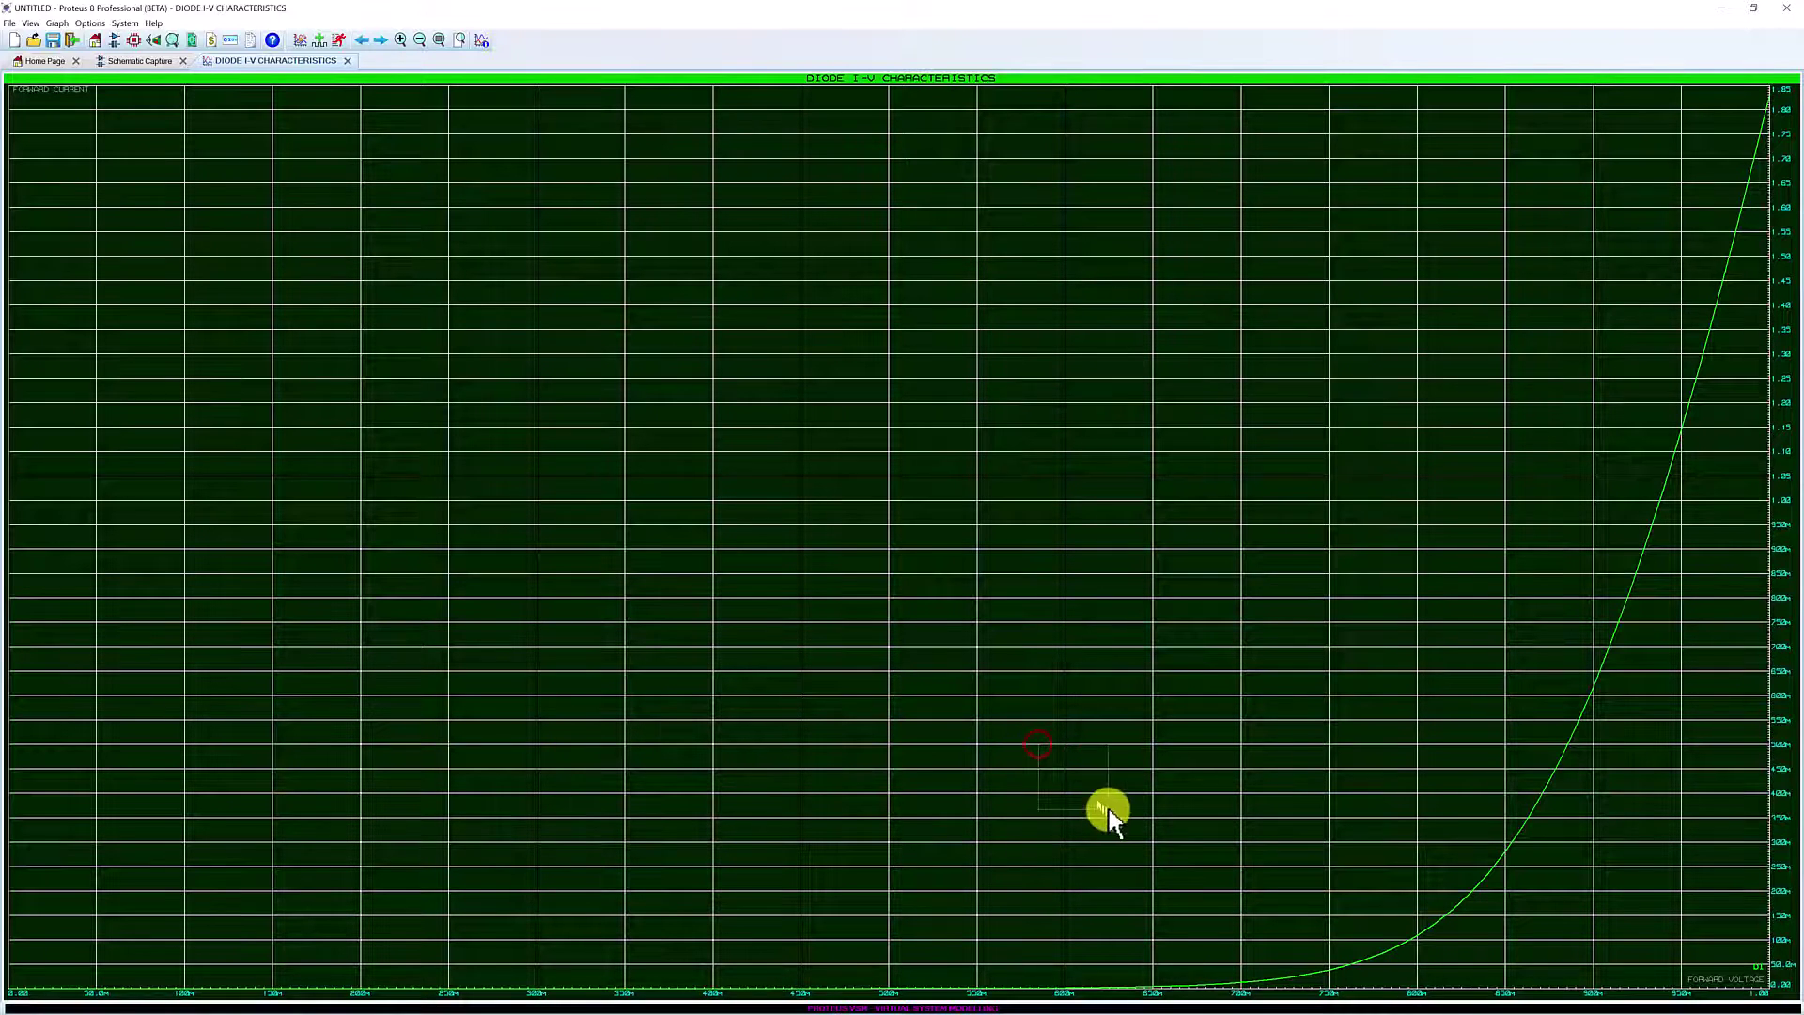
pyautogui.click(1687, 1003)
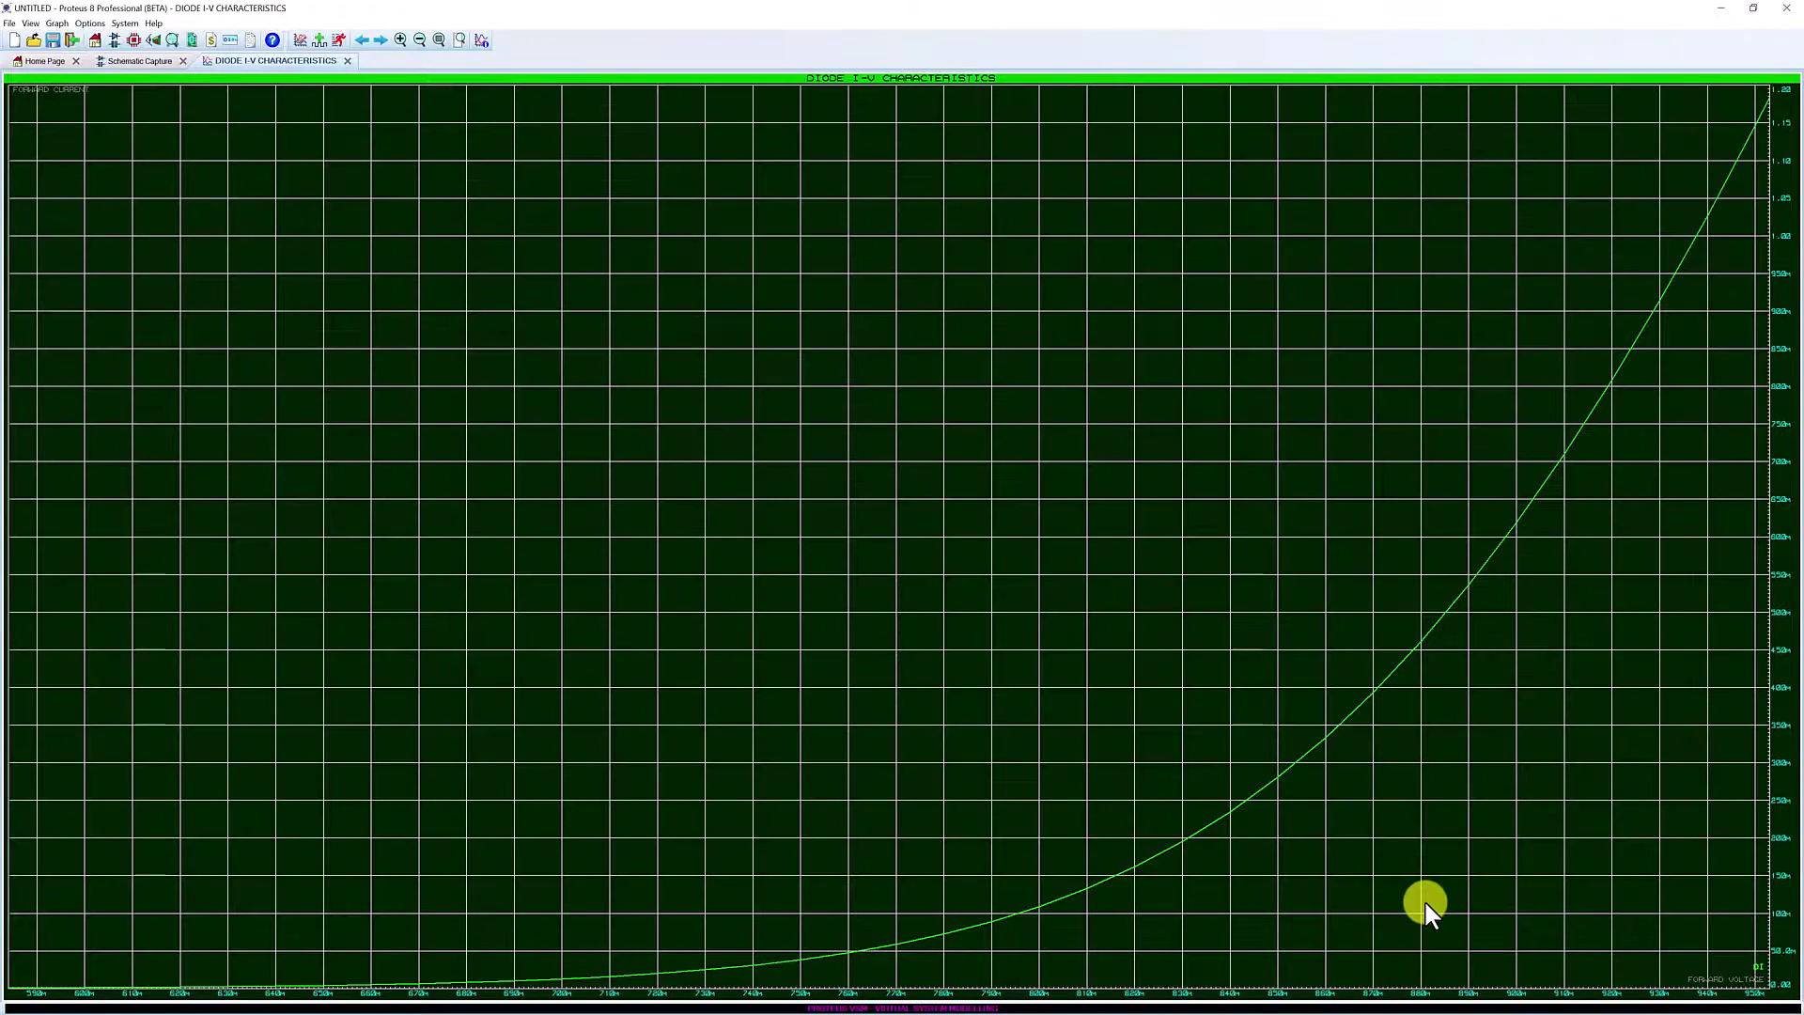
pyautogui.click(950, 867)
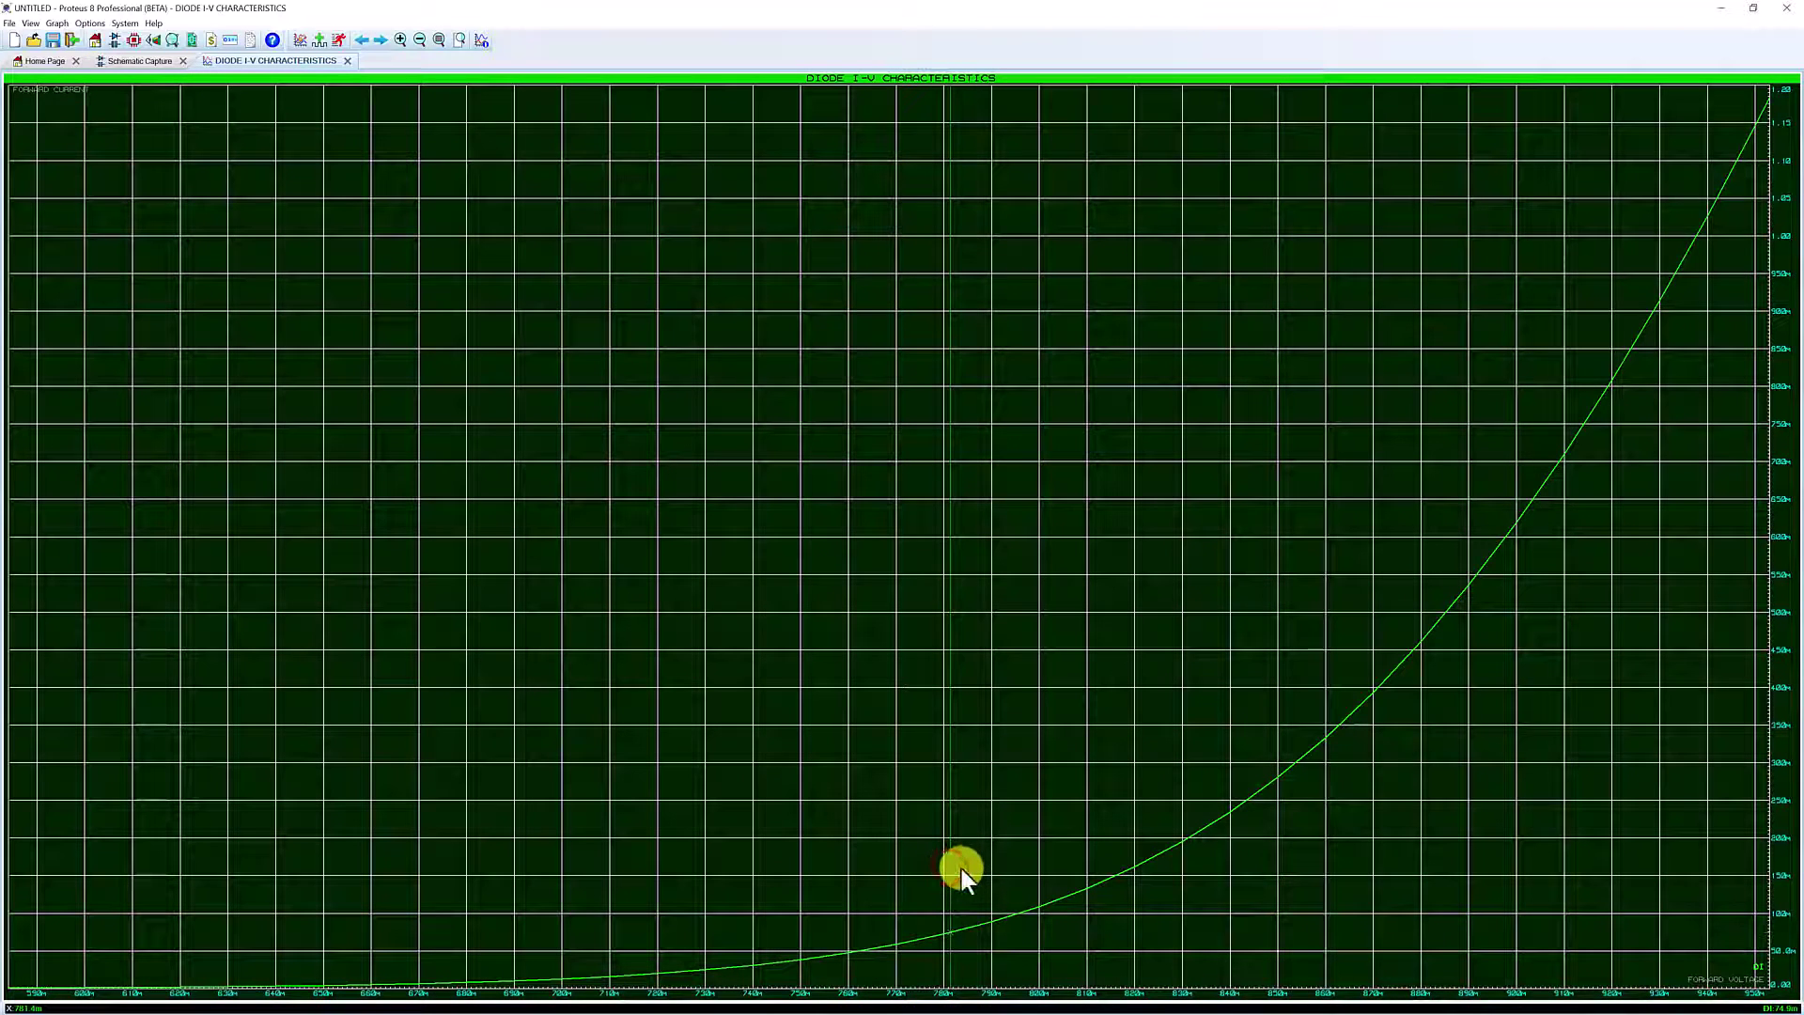
pyautogui.moveTo(961, 869); pyautogui.dragTo(628, 845)
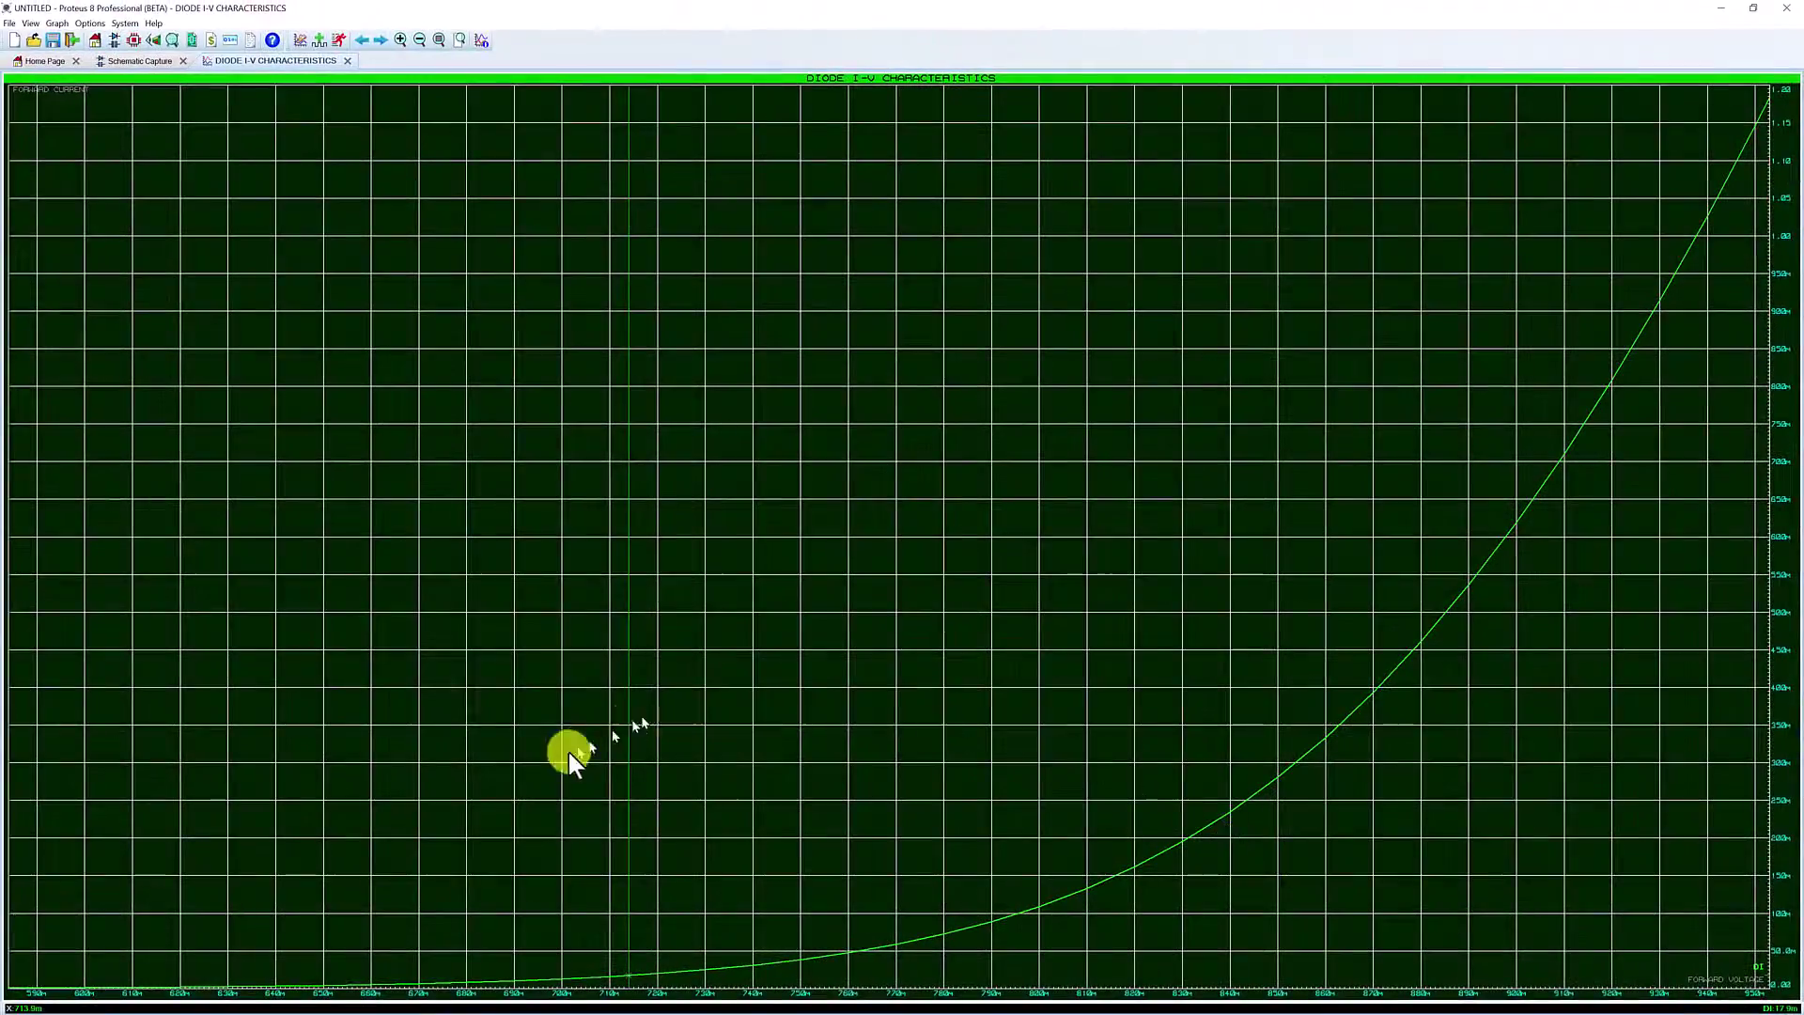
pyautogui.click(562, 767)
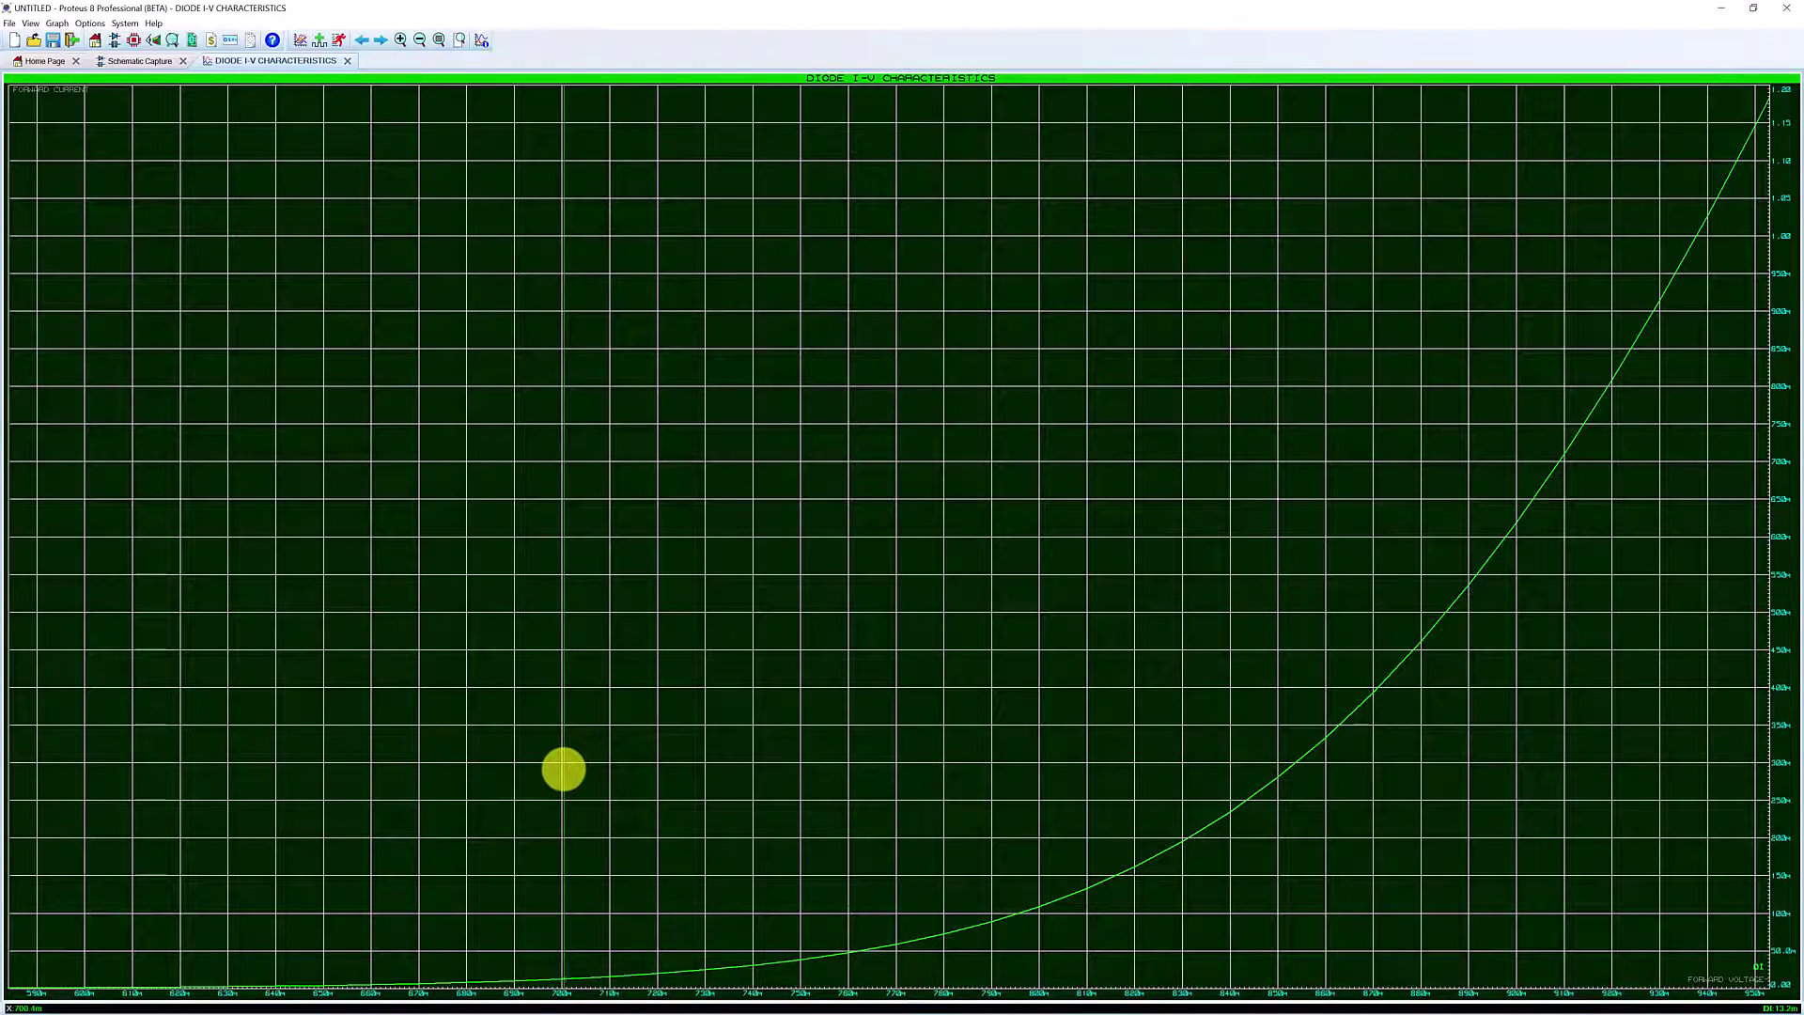
pyautogui.click(563, 768)
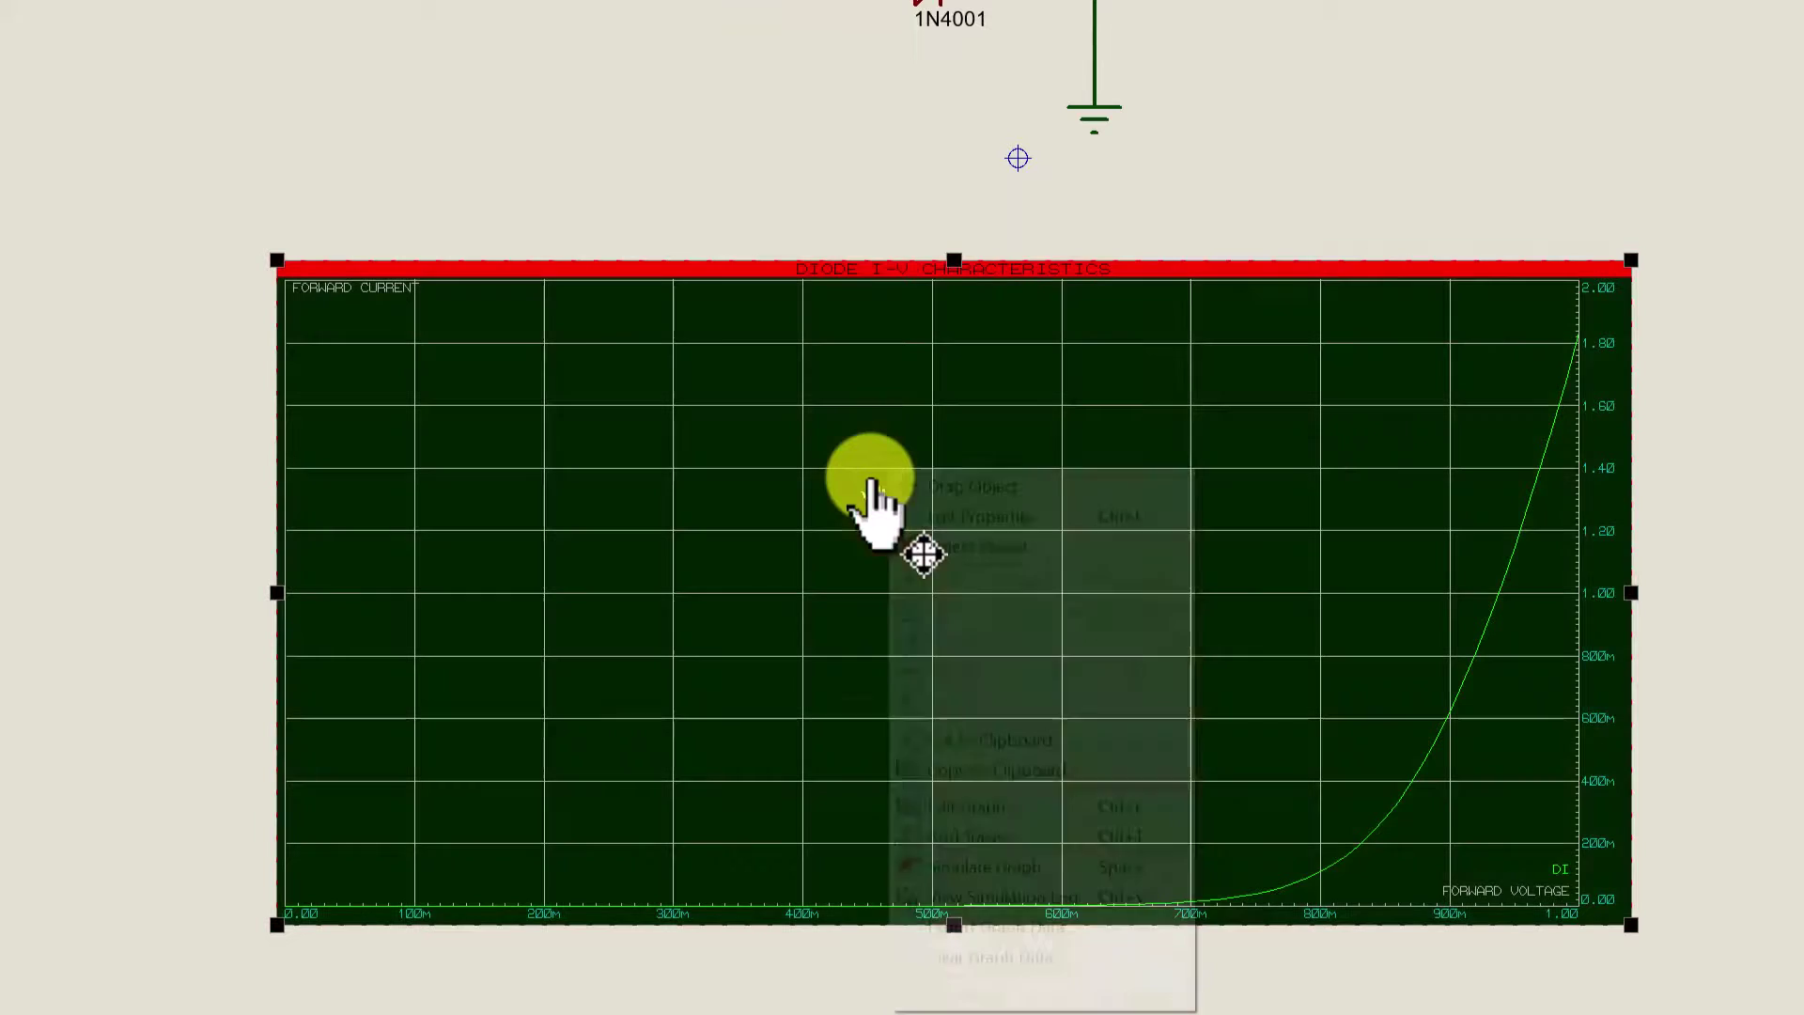
pyautogui.rightClick(891, 473)
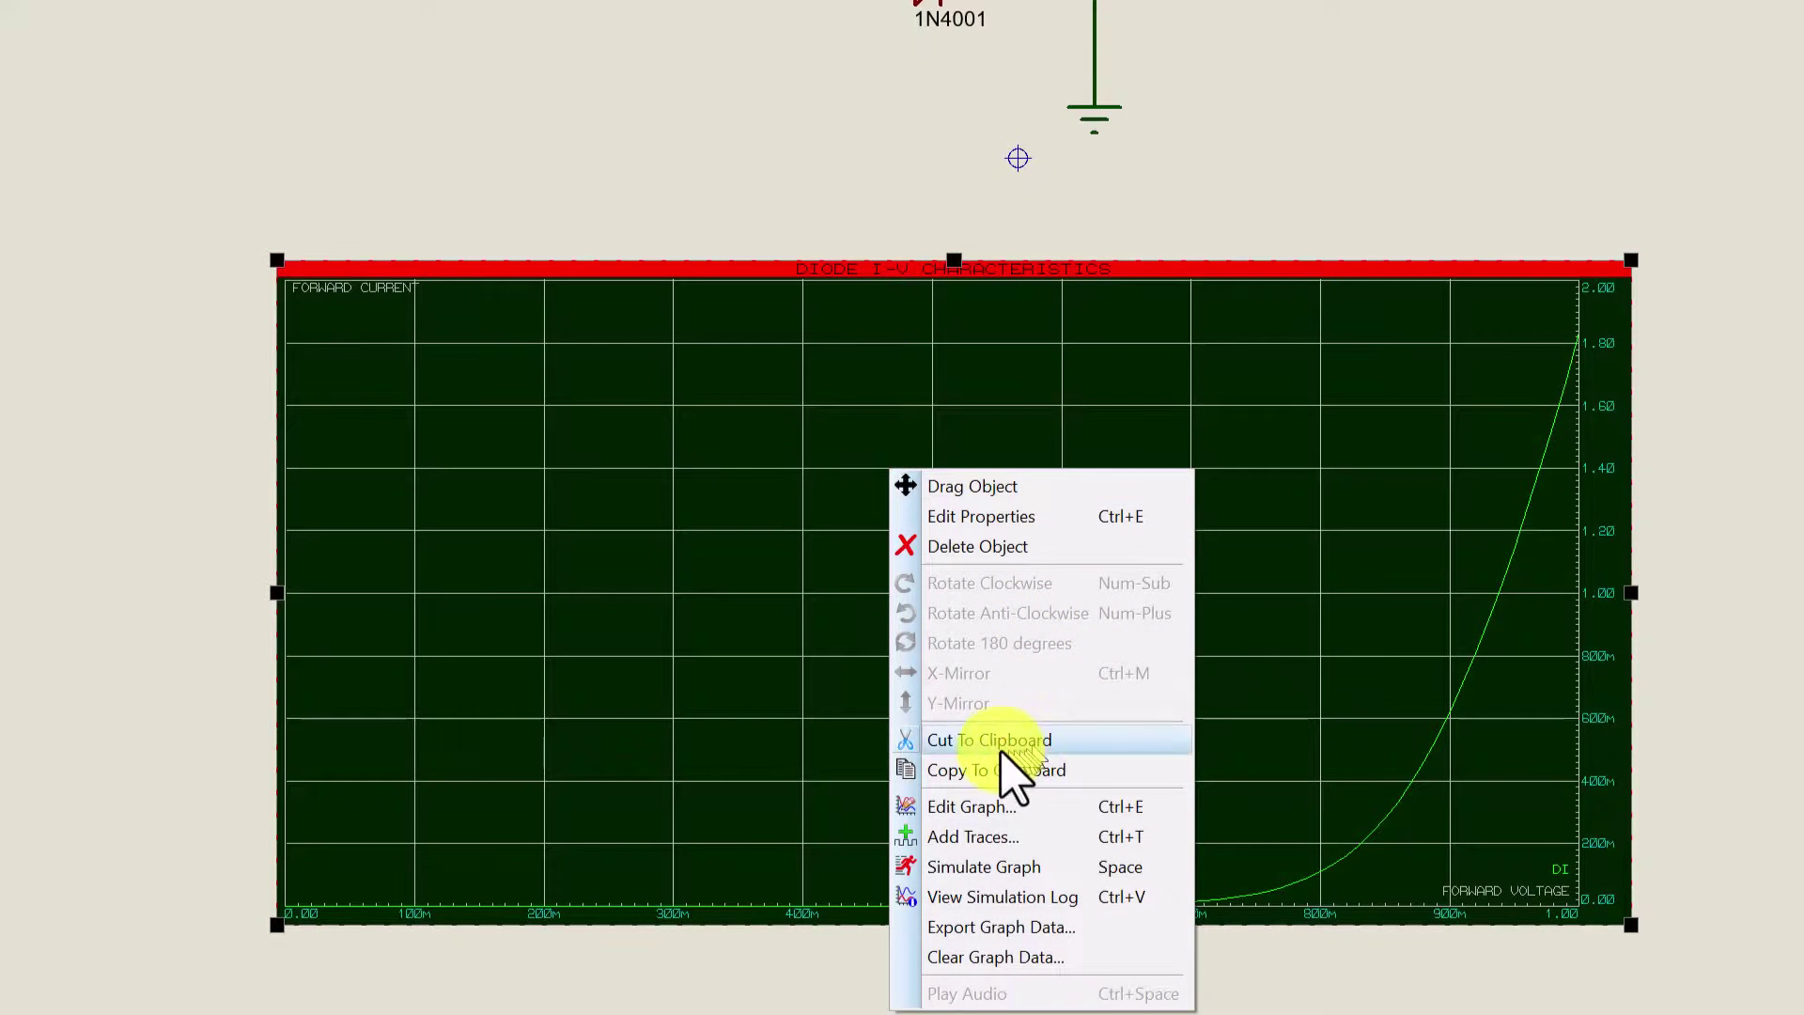
pyautogui.click(996, 771)
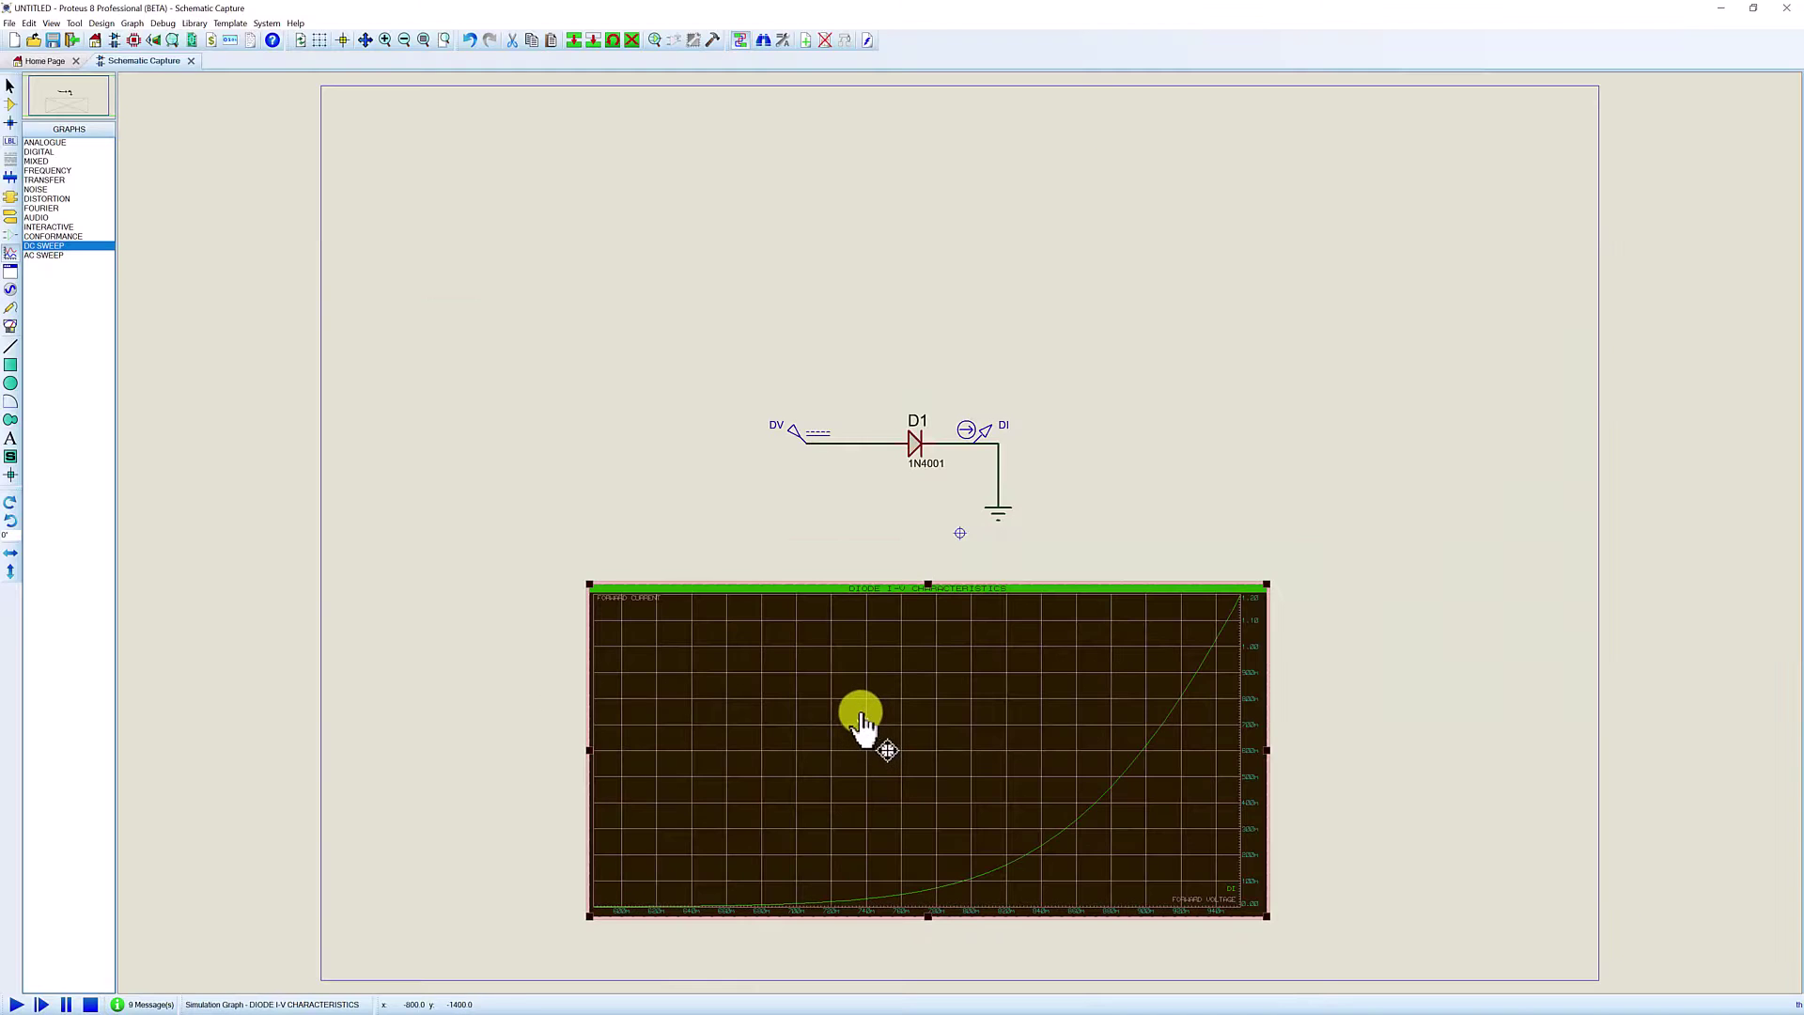
# Paste the copied DIODE I-V CHARACTERISTICS graph onto the blank Word page, then return to Proteus
pyautogui.hotkey('alt', 'Tab')
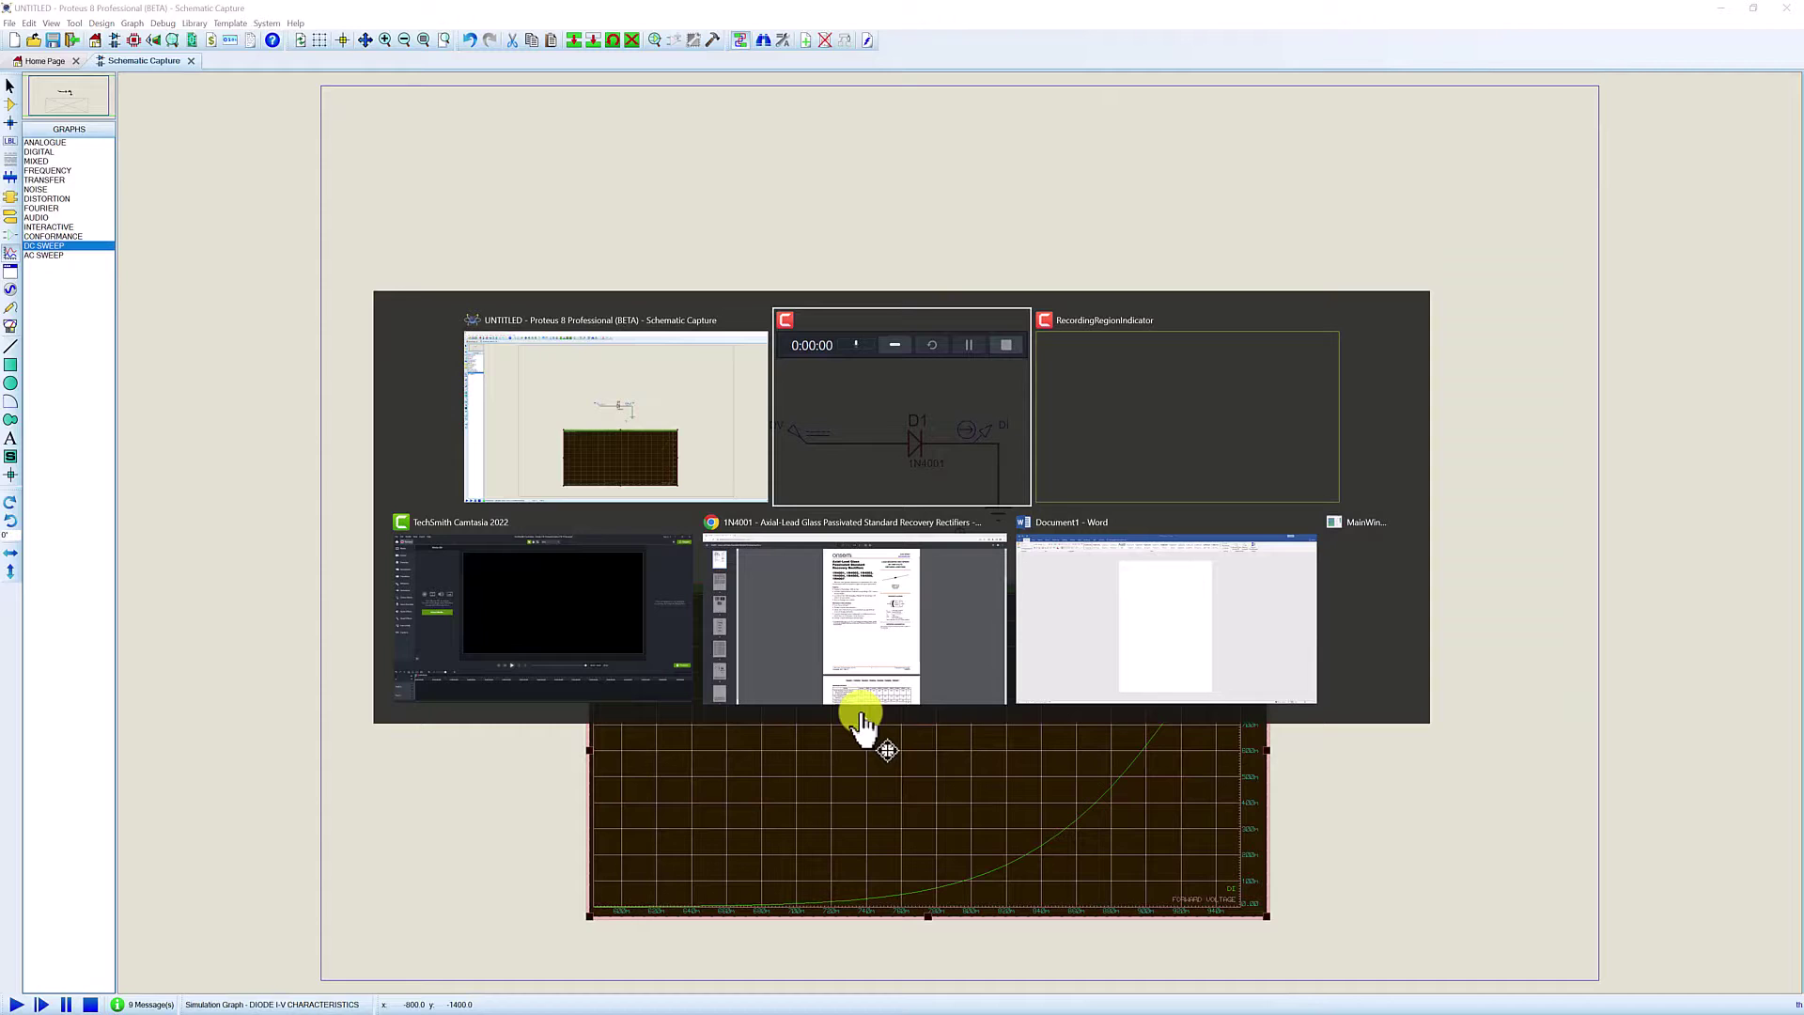
pyautogui.hotkey('alt', 'Tab')
pyautogui.hotkey('alt', 'Tab')
pyautogui.hotkey('alt', 'Tab')
pyautogui.hotkey('alt', 'Tab')
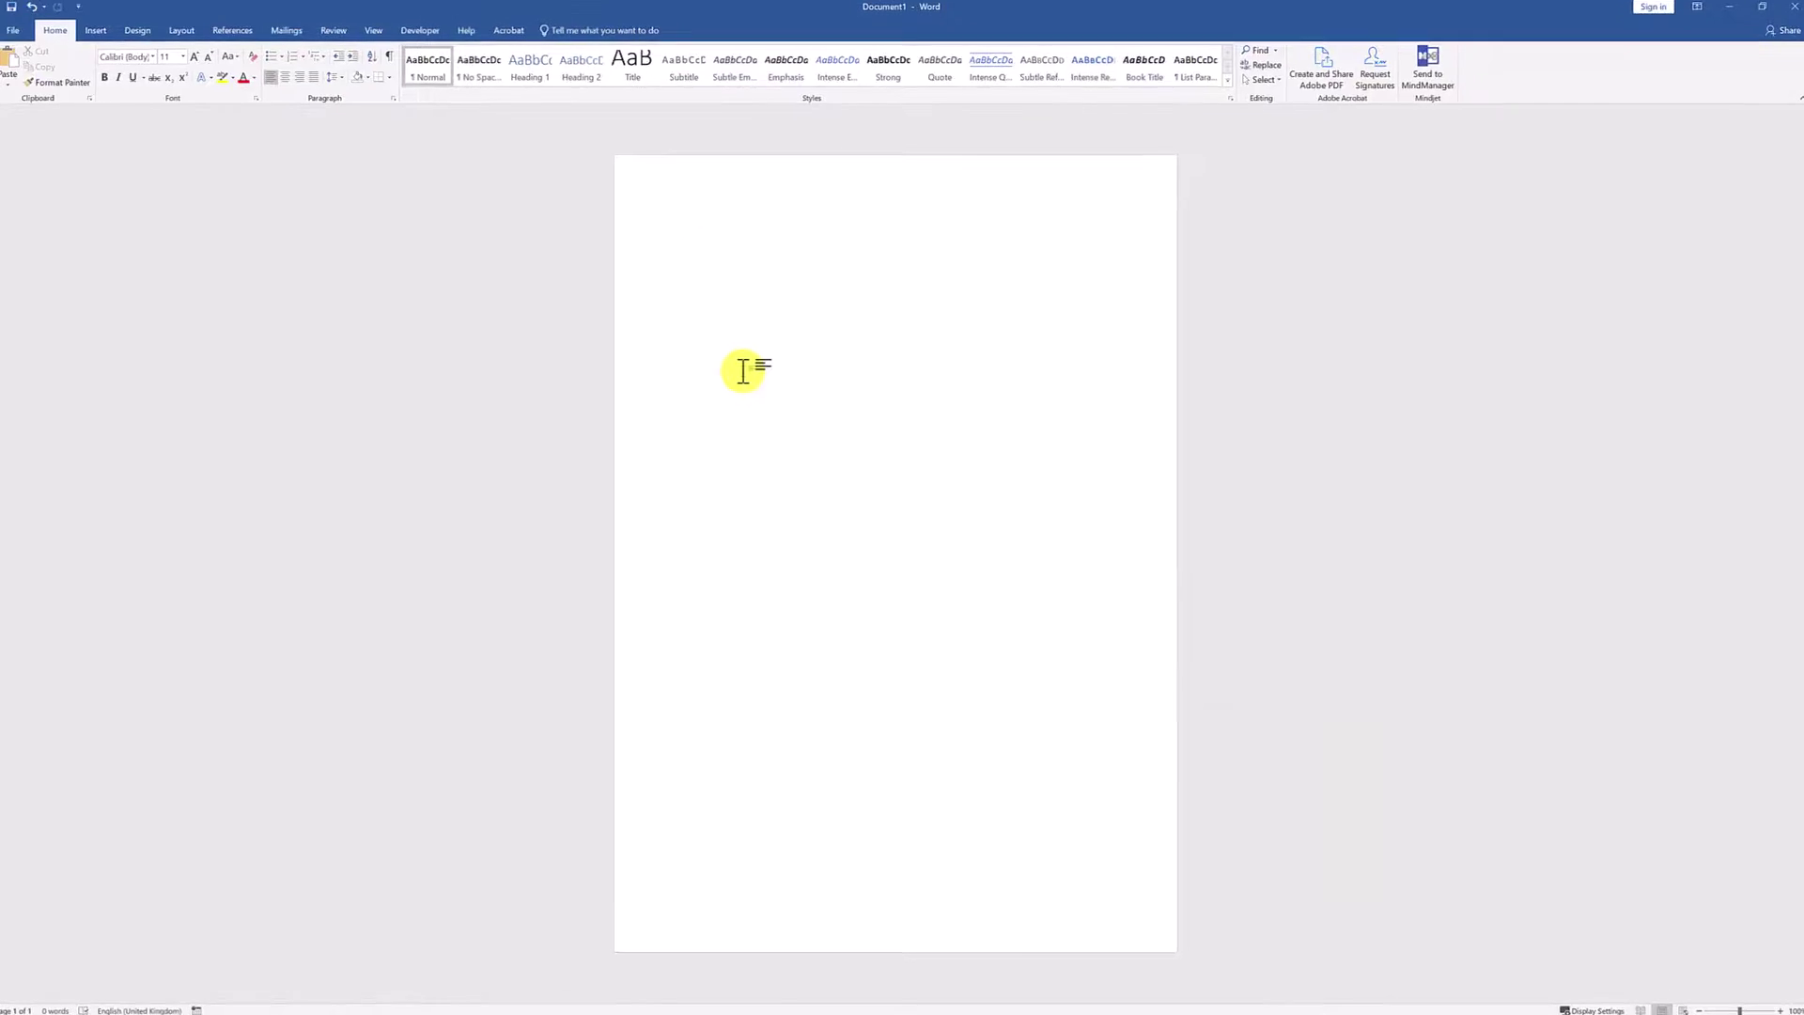
pyautogui.rightClick(737, 366)
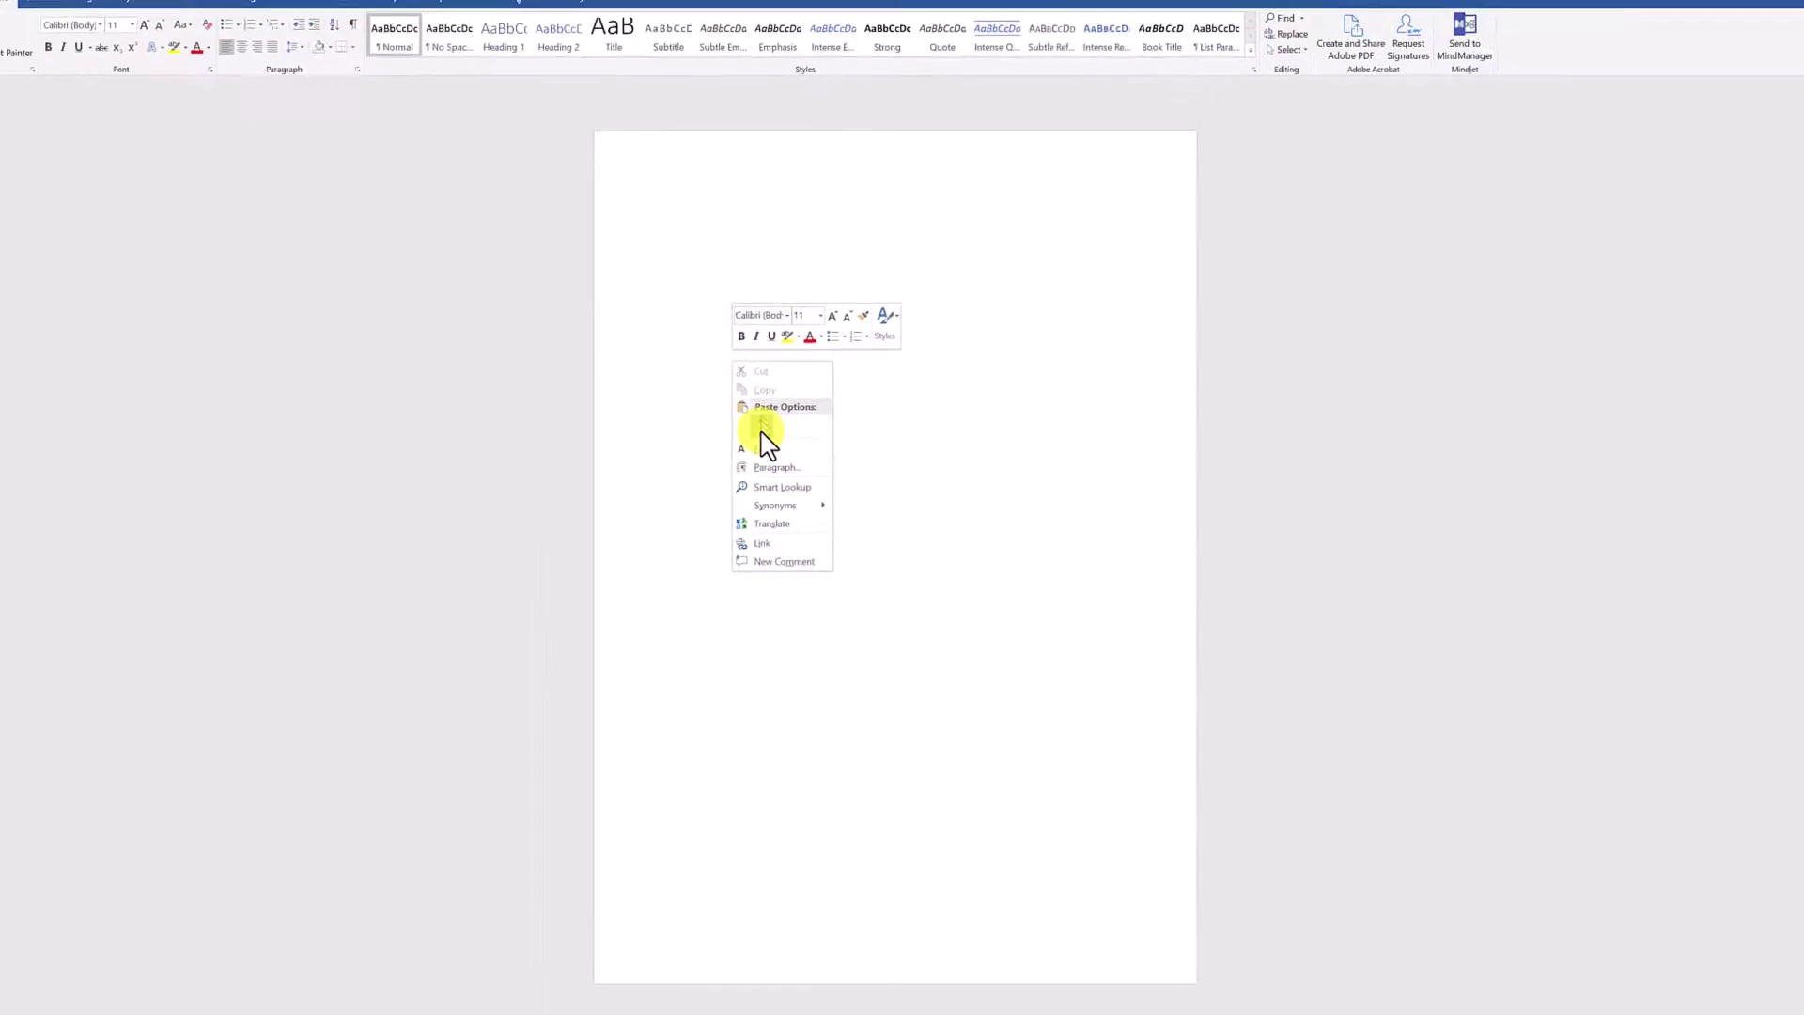
pyautogui.click(672, 375)
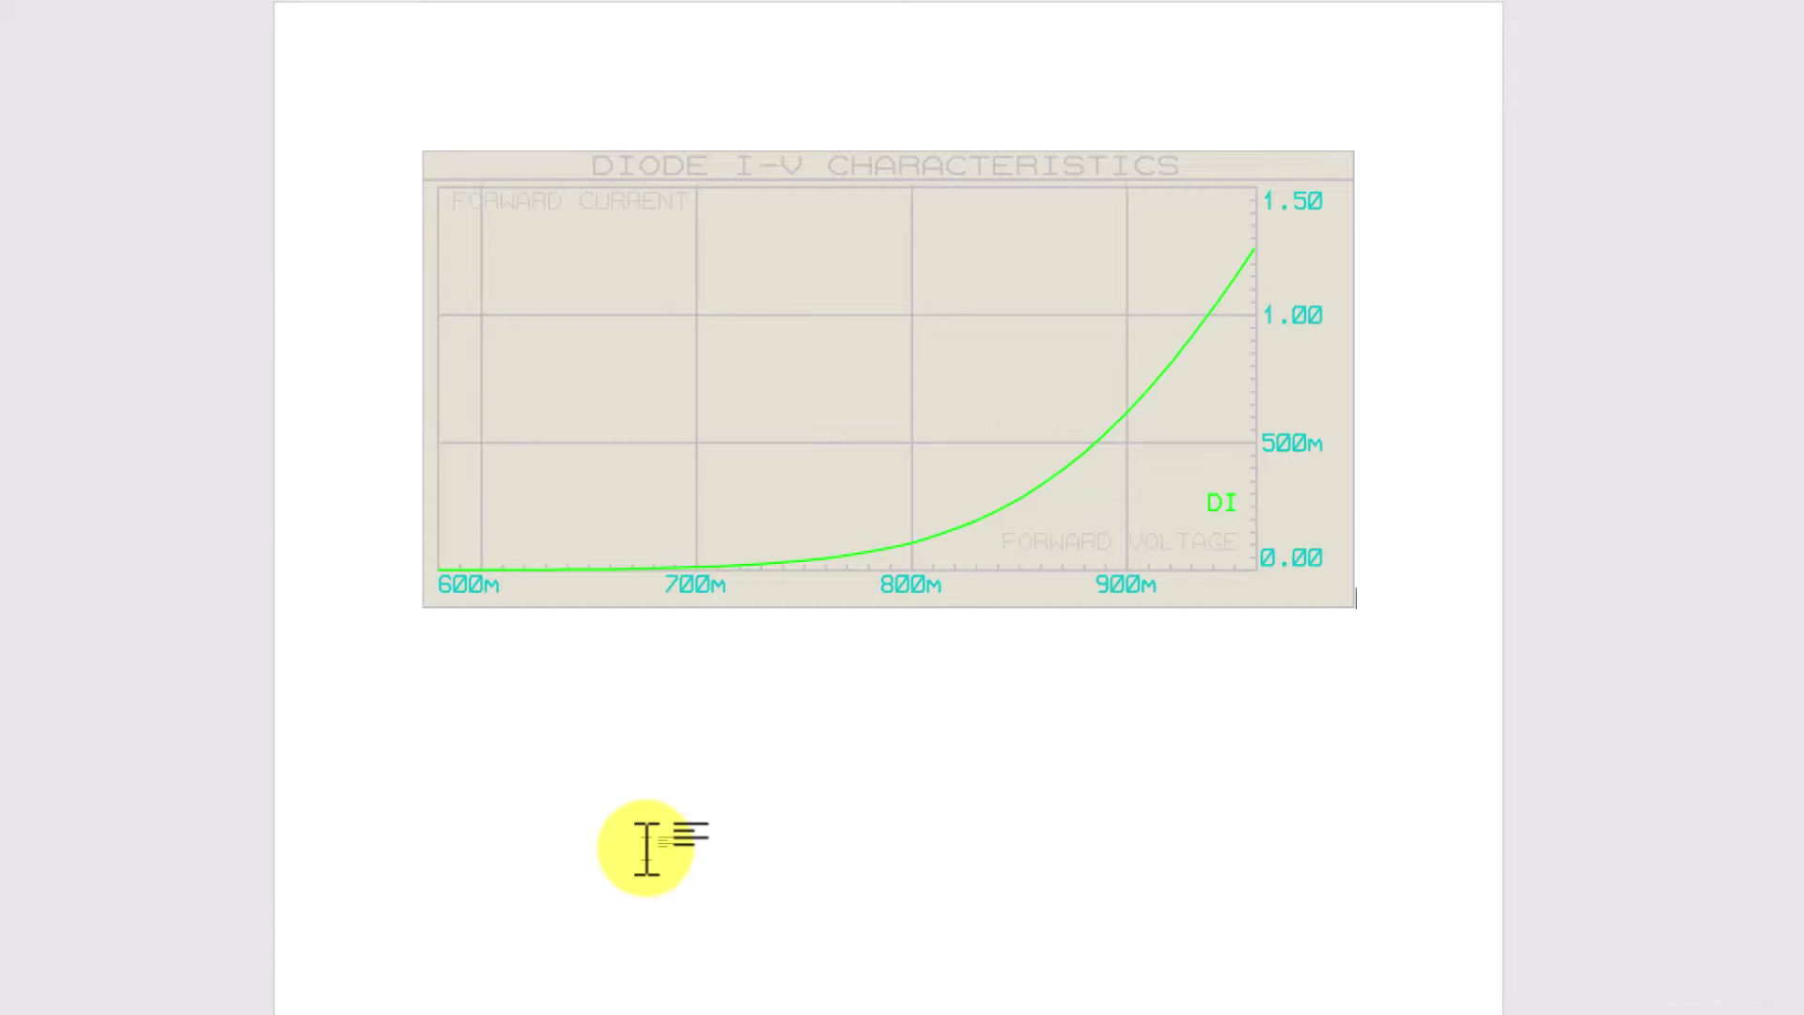
pyautogui.hotkey('alt', 'Tab')
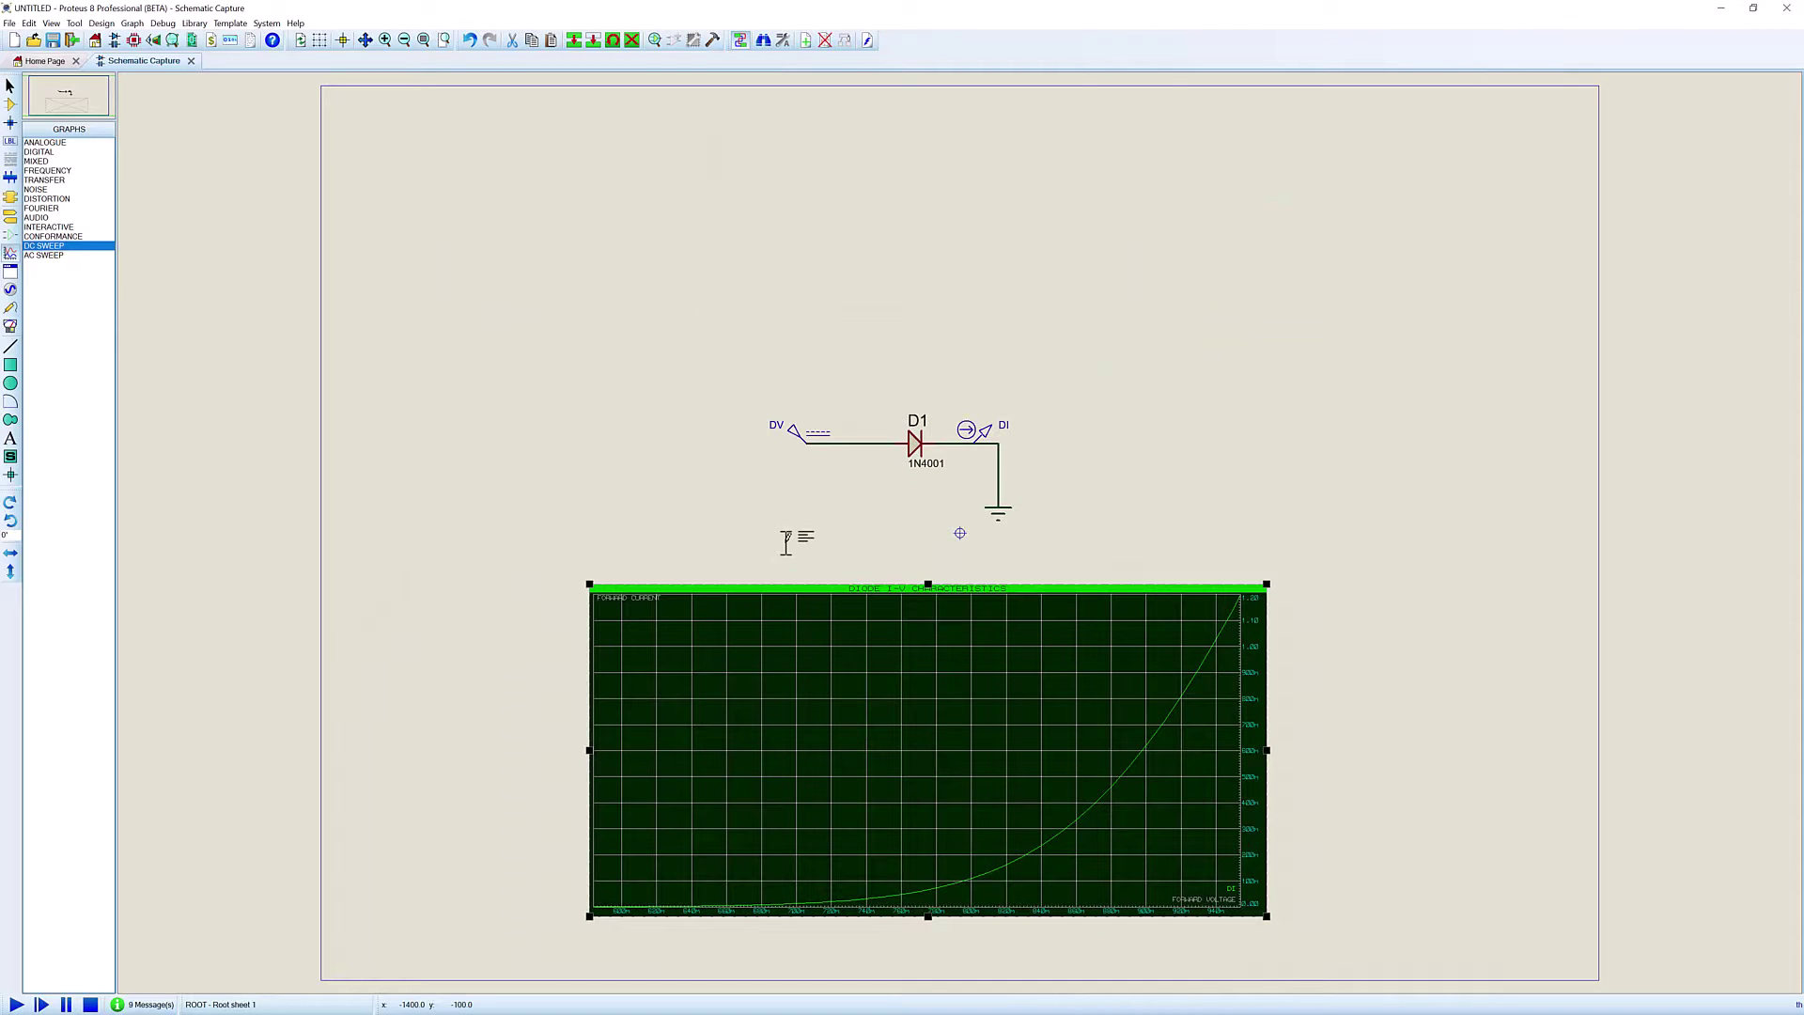